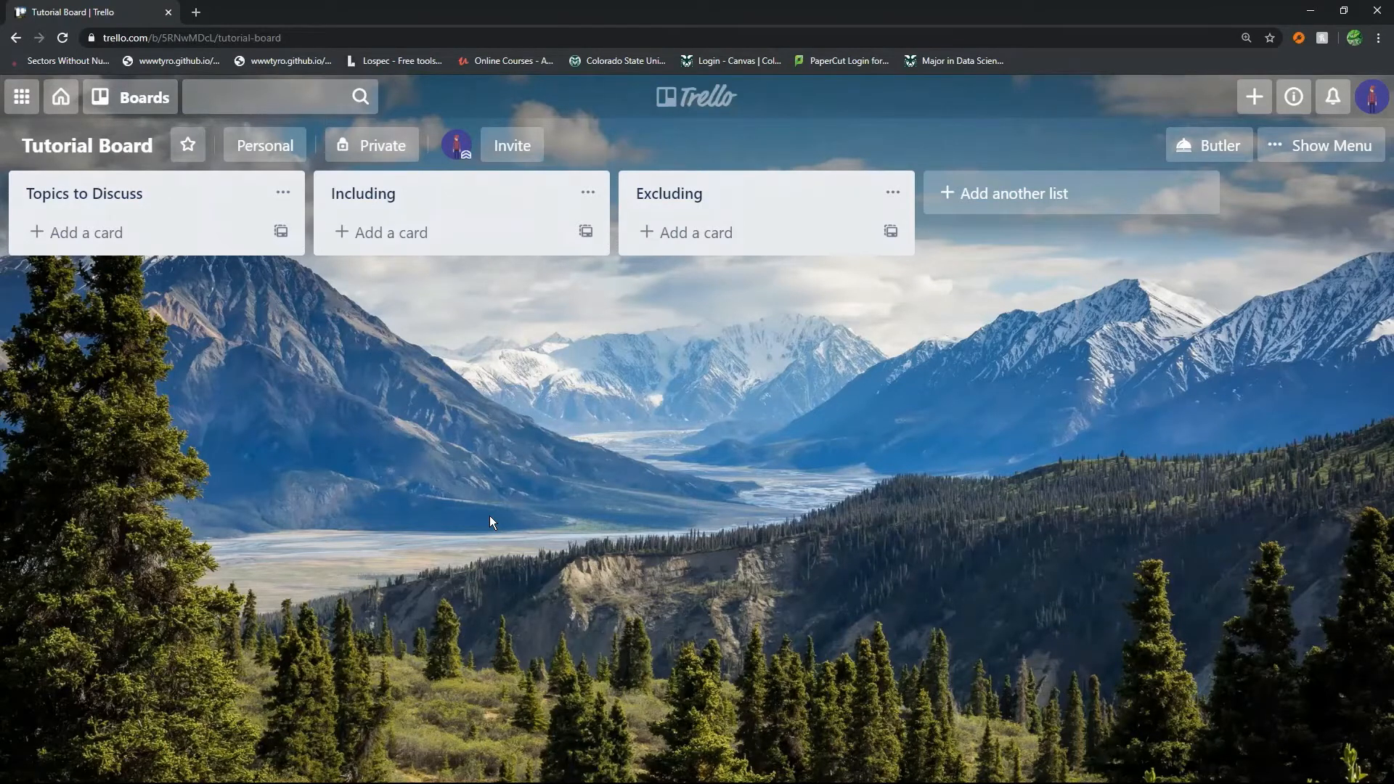
Add cards to the Topics to Discuss list: Expectations for today, meeting time, meeting frequency, attendance and high vs low fantasy
{"action": "left_click", "coordinate": [121, 226]}
{"action": "type", "text": "Expectations for today"}
{"action": "key", "text": "Return"}
{"action": "type", "text": "meeting time"}
{"action": "key", "text": "Return"}
{"action": "type", "text": "meeting frequency"}
{"action": "key", "text": "Return"}
{"action": "type", "text": "attendance high vs low fantasy"}
Add the cards perma-death, seriousness level, magic, campaign alignment and character creation party to Topics to Discuss
{"action": "key", "text": "Return"}
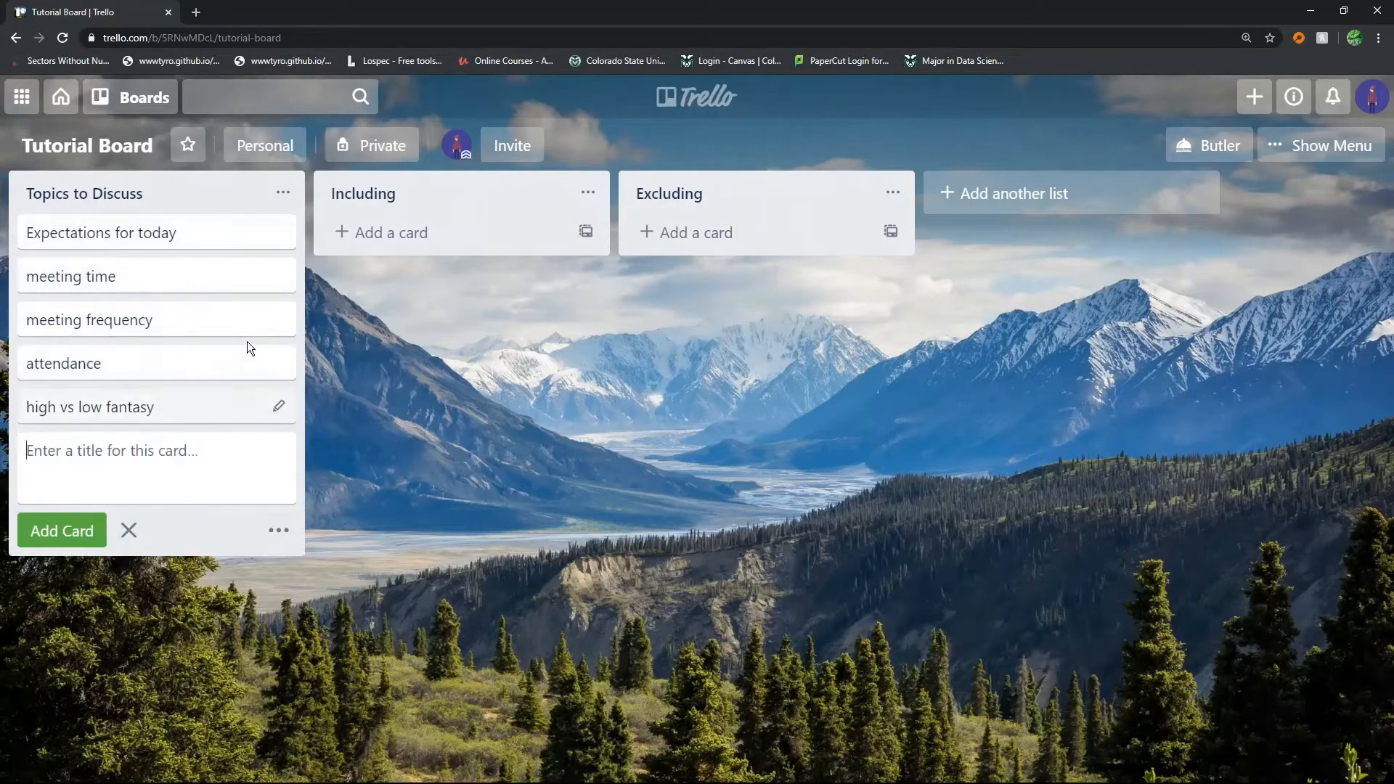
{"action": "type", "text": "perma-death"}
{"action": "key", "text": "Return"}
{"action": "type", "text": "seriousness level"}
{"action": "key", "text": "Return"}
{"action": "type", "text": "magic"}
{"action": "key", "text": "Return"}
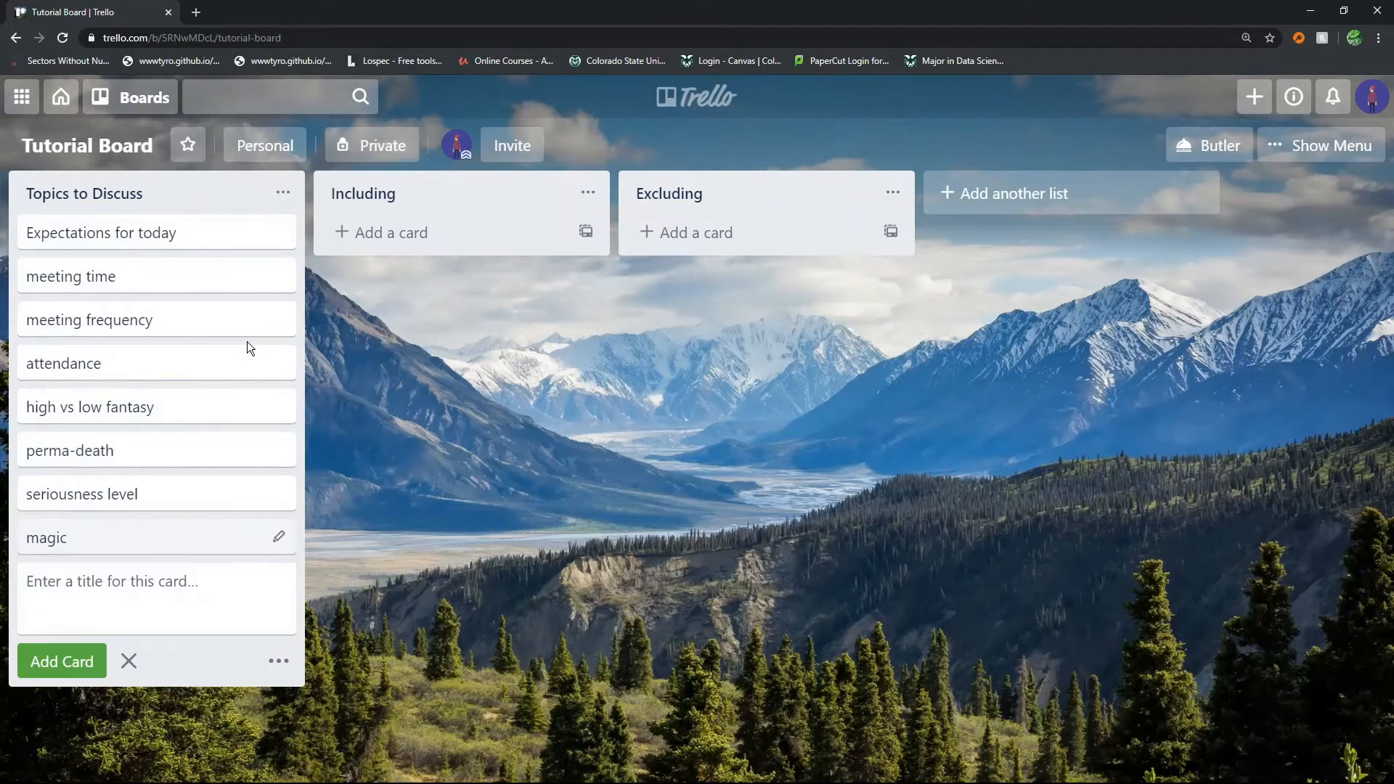
{"action": "type", "text": "campaign alignment"}
{"action": "key", "text": "Return"}
{"action": "type", "text": "character creation party"}
{"action": "key", "text": "Return"}
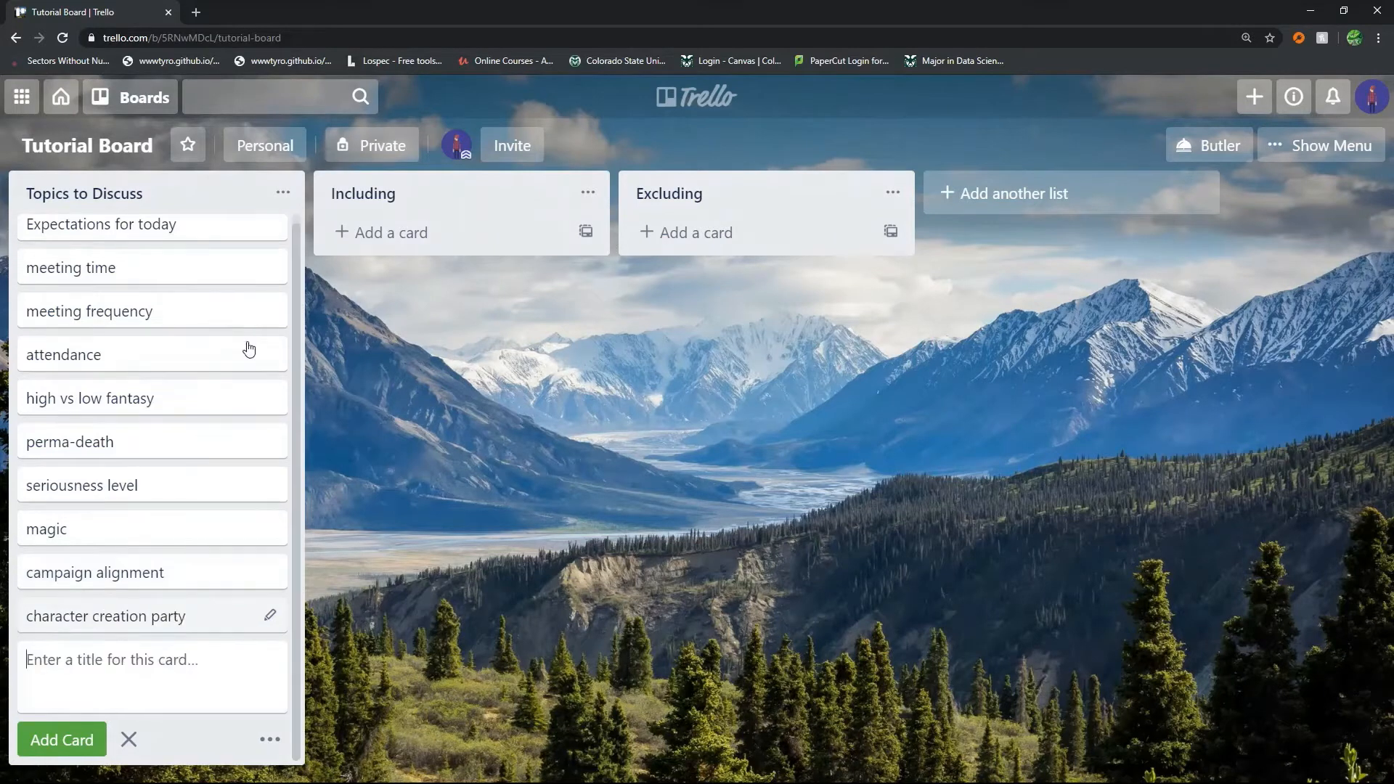
Add the cards wrapping up, group initiative, exploration, dungeoneering, epic battles and factions to Topics to Discuss
{"action": "type", "text": "wrapping up"}
{"action": "key", "text": "Return"}
{"action": "type", "text": "group initiative"}
{"action": "key", "text": "Return"}
{"action": "type", "text": "exploration"}
{"action": "key", "text": "Return"}
{"action": "type", "text": "dungeoneering"}
{"action": "key", "text": "Return"}
{"action": "type", "text": "epic battles"}
{"action": "key", "text": "Return"}
{"action": "type", "text": "factions"}
{"action": "key", "text": "Return"}
Reorder the topic cards so factions, group initiative, campaign alignment, magic and exploration follow seriousness level
{"action": "left_click_drag", "start_coordinate": [95, 492], "coordinate": [95, 356]}
{"action": "left_click_drag", "start_coordinate": [95, 396], "coordinate": [95, 443]}
{"action": "left_click_drag", "start_coordinate": [106, 483], "coordinate": [106, 661]}
{"action": "left_click_drag", "start_coordinate": [128, 656], "coordinate": [131, 397]}
{"action": "scroll", "coordinate": [128, 622], "scroll_direction": "up", "scroll_amount": 2}
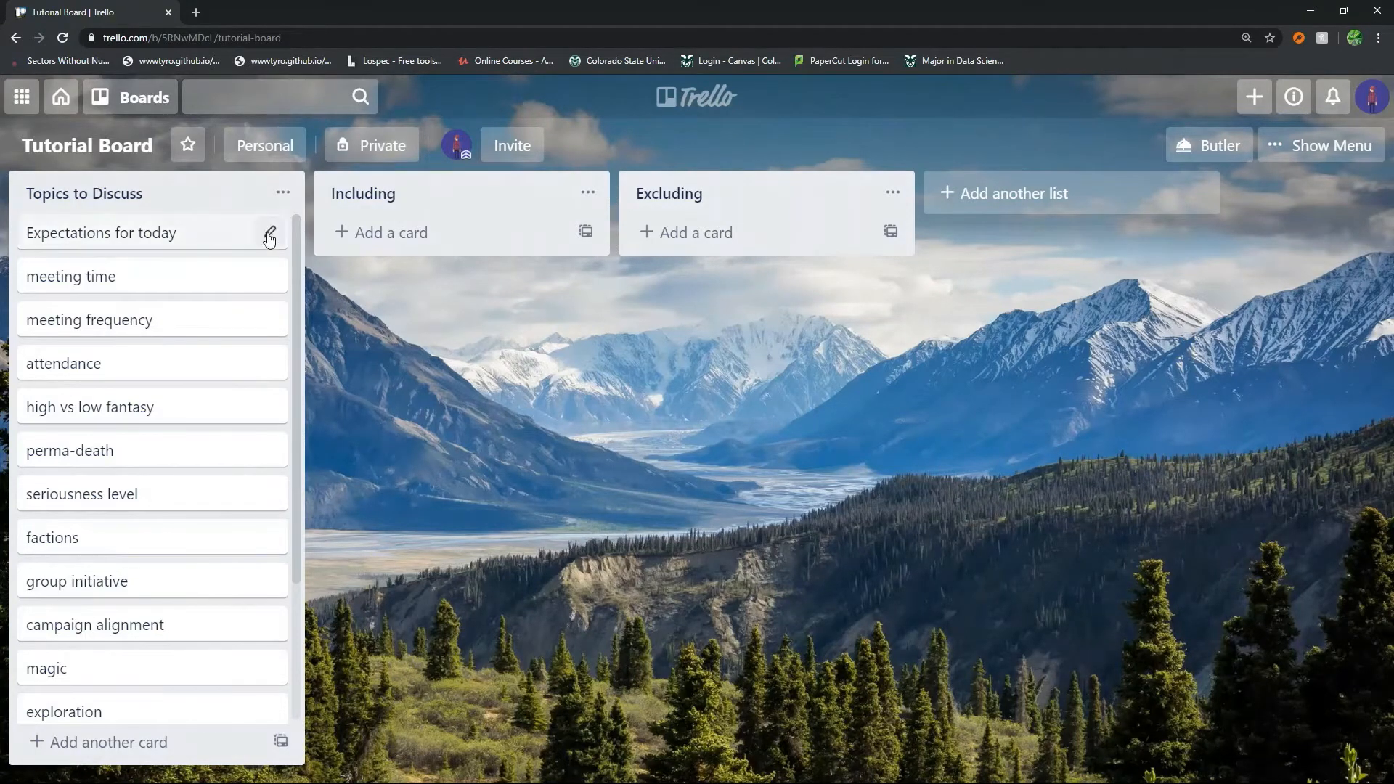
Name the board's labels: red "Finished Topics", blue "Logistics", purple "Timing", yellow "Theme" and green "Plot"
{"action": "left_click", "coordinate": [268, 230]}
{"action": "left_click", "coordinate": [356, 232]}
{"action": "left_click", "coordinate": [607, 536]}
{"action": "type", "text": "Finished Topics"}
{"action": "key", "text": "Return"}
{"action": "left_click", "coordinate": [606, 609]}
{"action": "type", "text": "L"}
{"action": "key", "text": "Return"}
{"action": "left_click", "coordinate": [598, 574]}
{"action": "type", "text": "Tone"}
{"action": "key", "text": "Return"}
{"action": "key", "text": "Return"}
{"action": "left_click", "coordinate": [593, 411]}
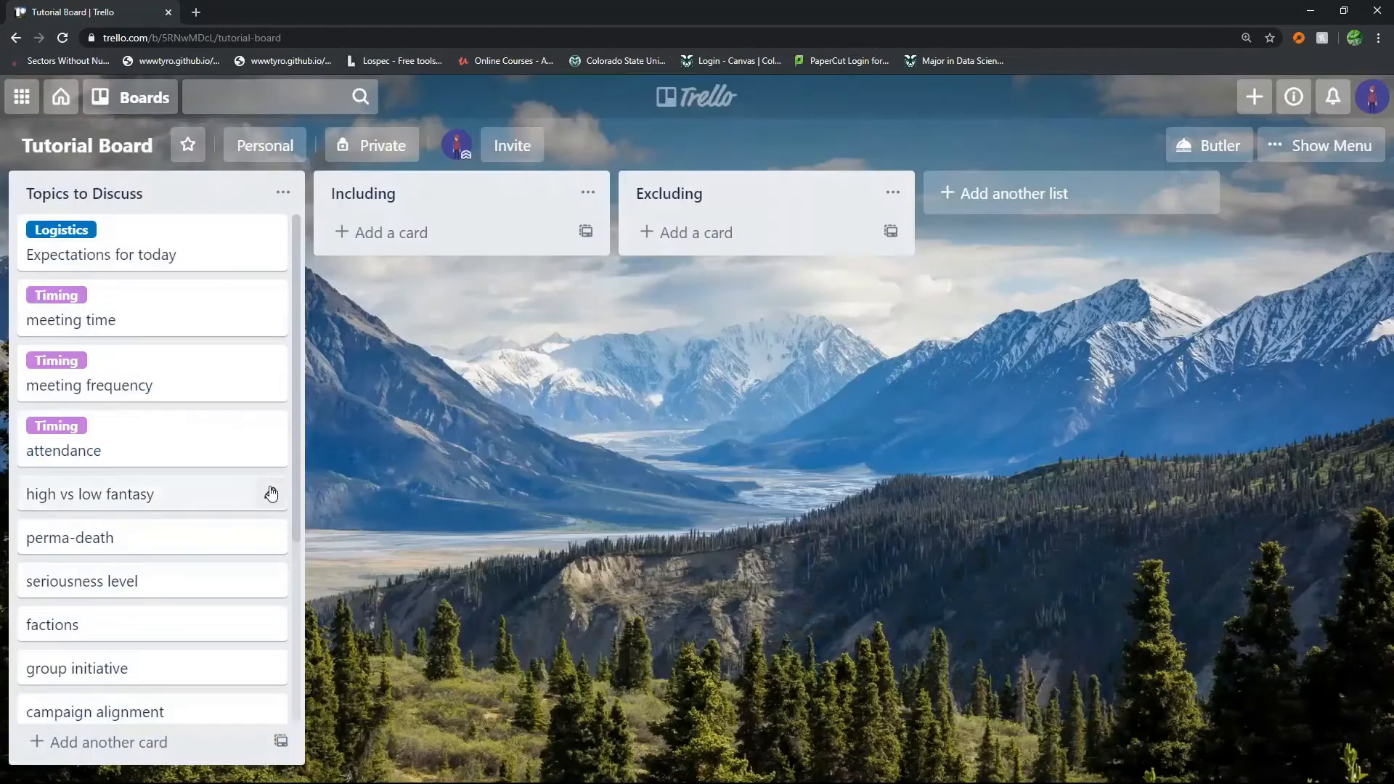
Tag the topic cards with their Theme, Plot and Logistics labels, and place factions below campaign alignment with the other Plot cards
{"action": "left_click", "coordinate": [271, 494]}
{"action": "left_click", "coordinate": [356, 493]}
{"action": "left_click", "coordinate": [378, 318]}
{"action": "left_click", "coordinate": [795, 411]}
{"action": "left_click", "coordinate": [377, 280]}
{"action": "left_click", "coordinate": [377, 316]}
{"action": "left_click_drag", "start_coordinate": [157, 651], "coordinate": [157, 581]}
{"action": "left_click", "coordinate": [377, 280]}
{"action": "left_click", "coordinate": [99, 699]}
{"action": "left_click", "coordinate": [270, 655]}
{"action": "left_click", "coordinate": [378, 477]}
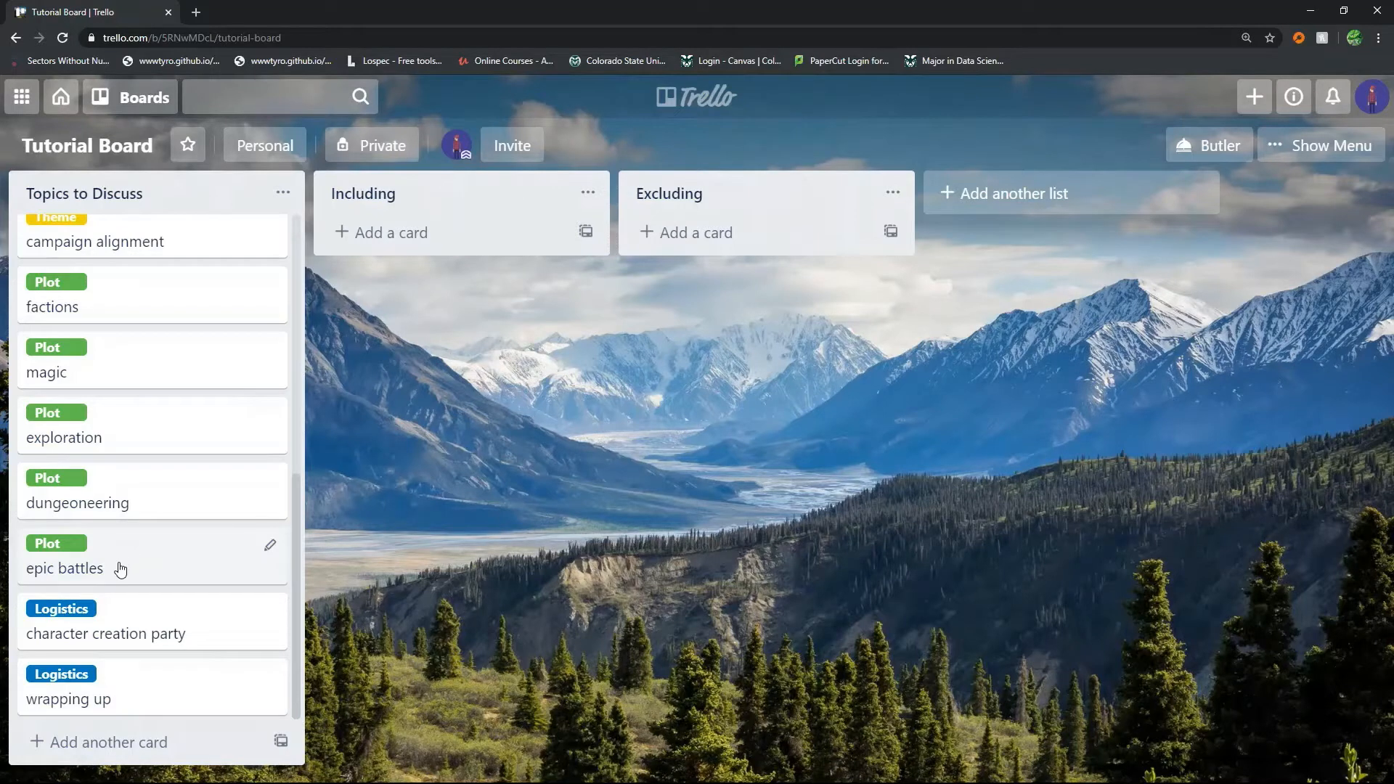
Add the Finished Topics label to the Expectations for today card
{"action": "scroll", "coordinate": [94, 574], "scroll_direction": "up", "scroll_amount": 7}
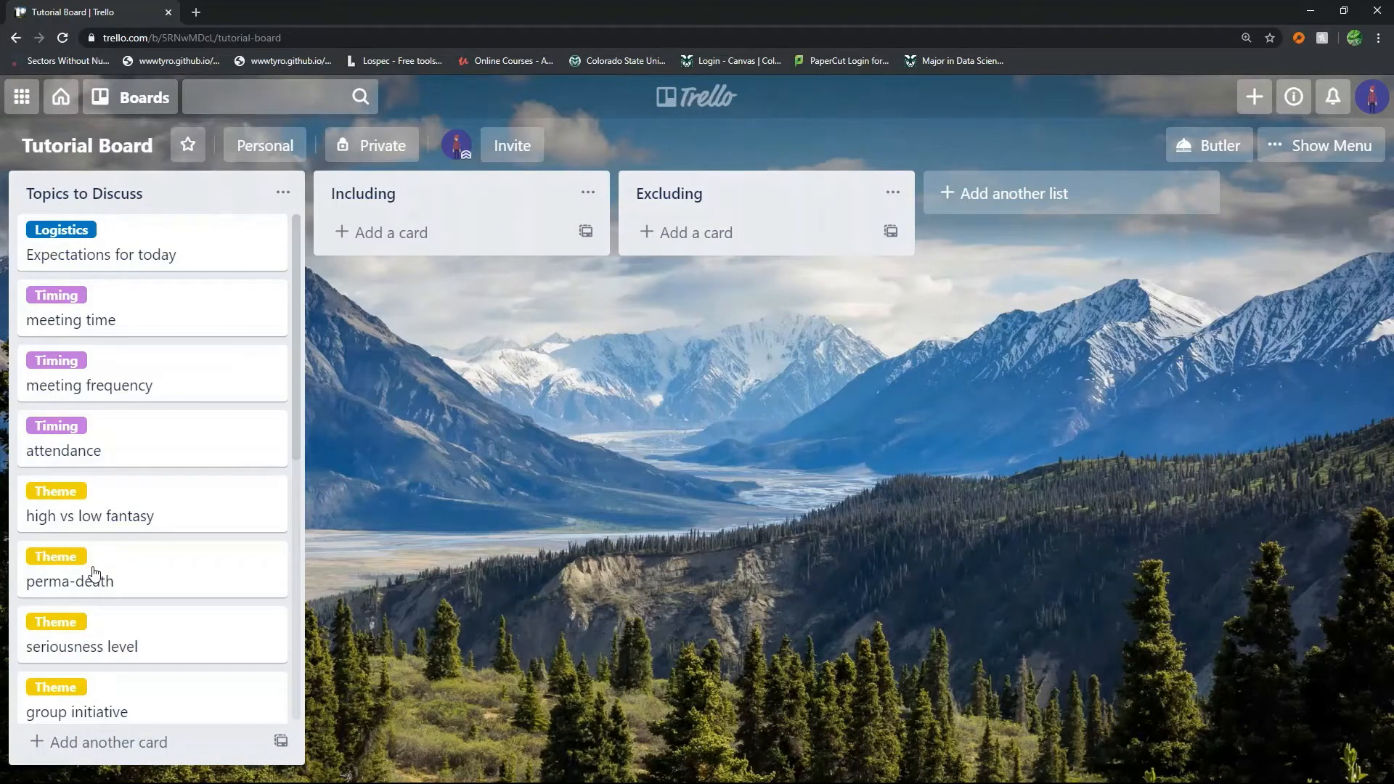
{"action": "left_click", "coordinate": [272, 233]}
{"action": "left_click", "coordinate": [352, 233]}
{"action": "left_click", "coordinate": [464, 531]}
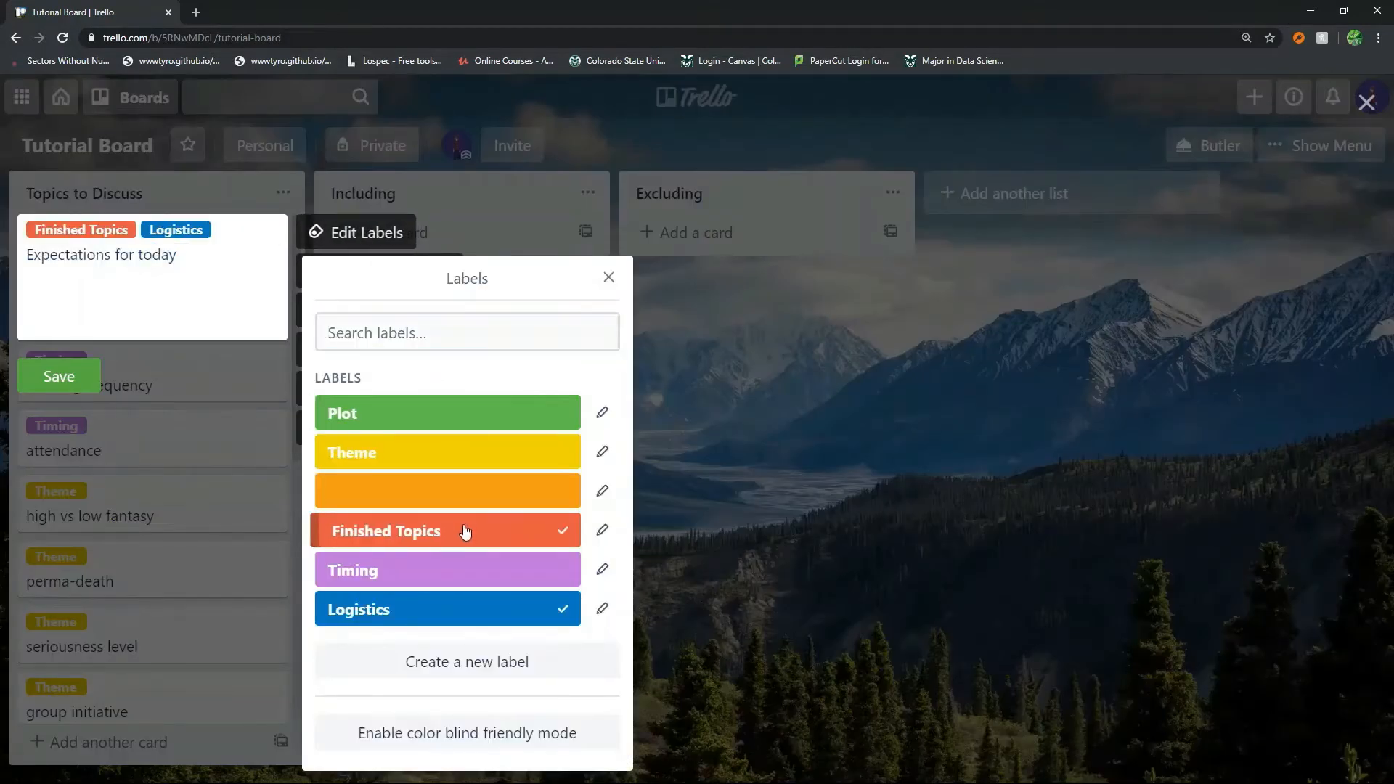
{"action": "left_click", "coordinate": [877, 554]}
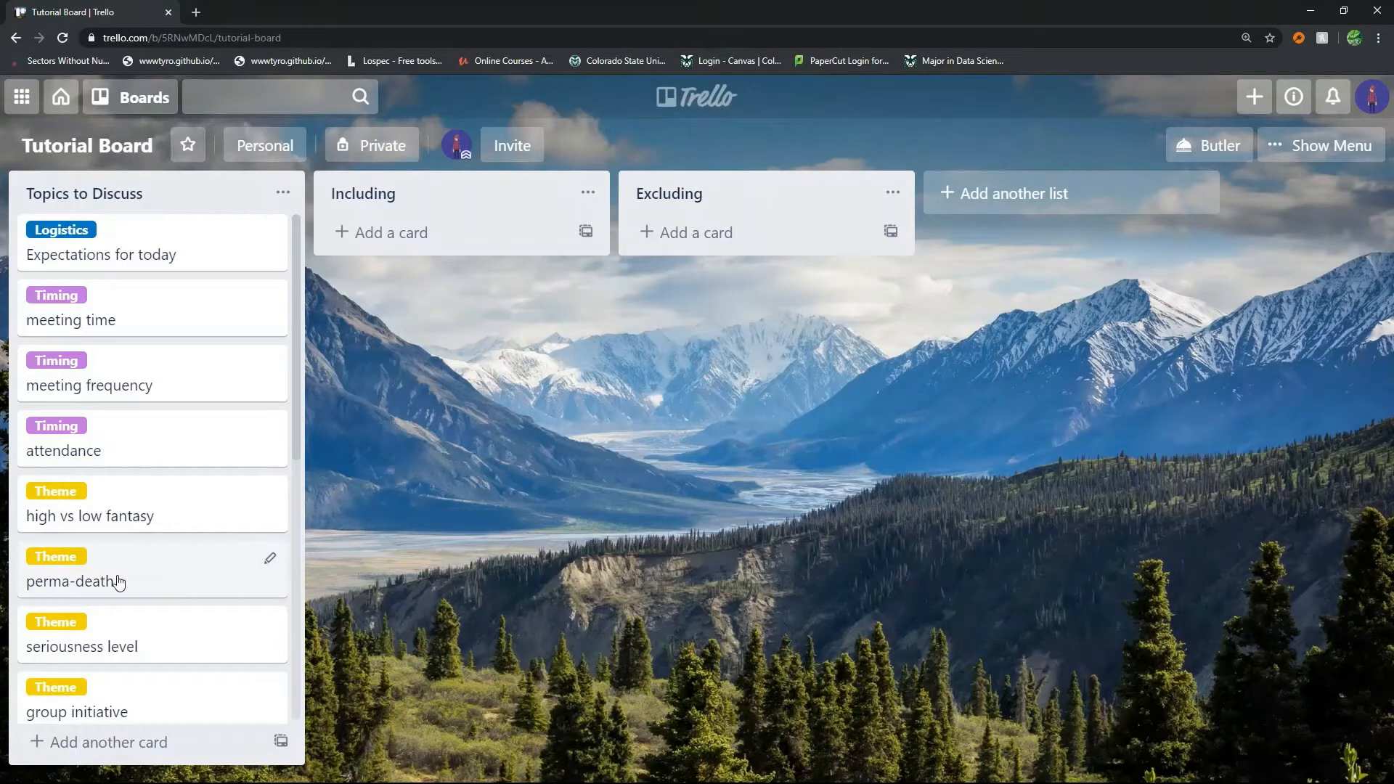
Move the perma-death card to the Excluding list and add the Finished Topics label to it
{"action": "left_click_drag", "start_coordinate": [118, 582], "coordinate": [799, 247]}
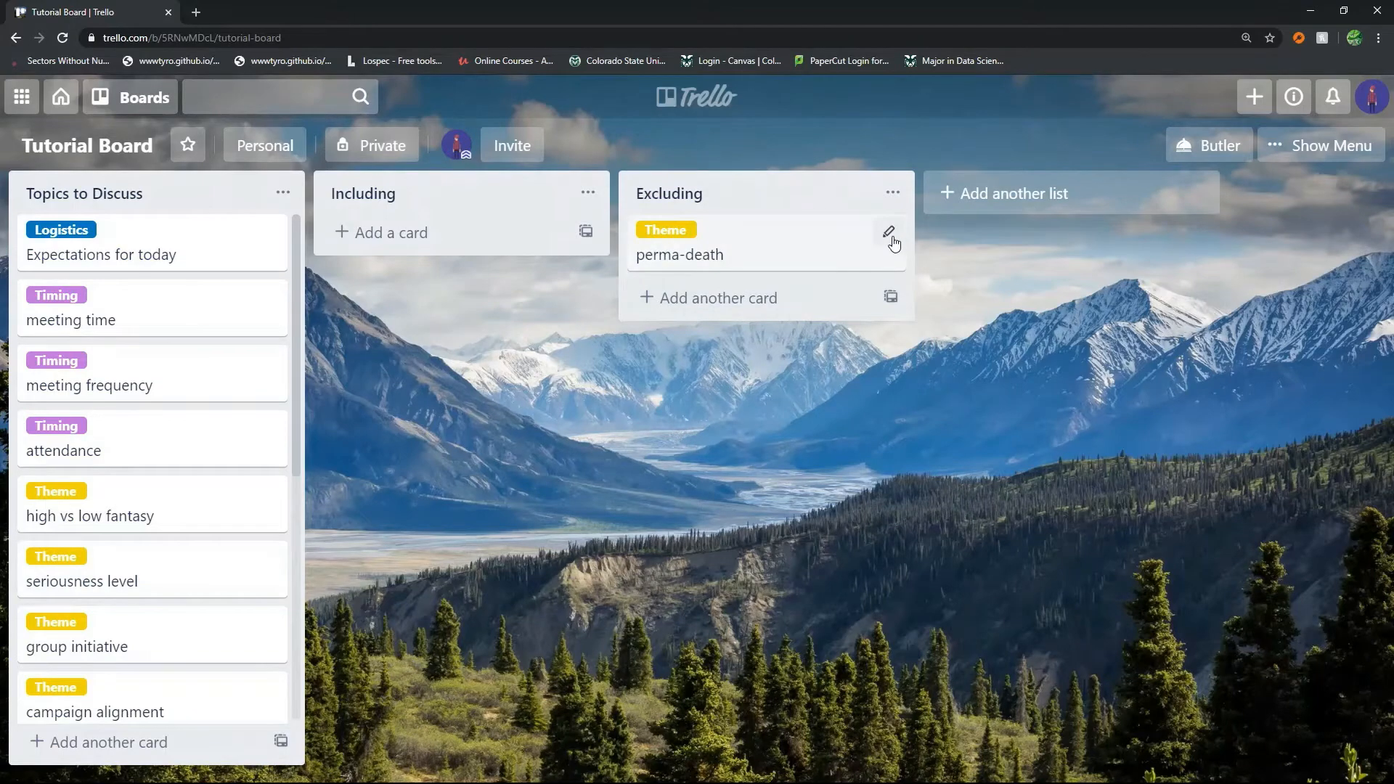
{"action": "left_click", "coordinate": [893, 239]}
{"action": "left_click", "coordinate": [970, 235]}
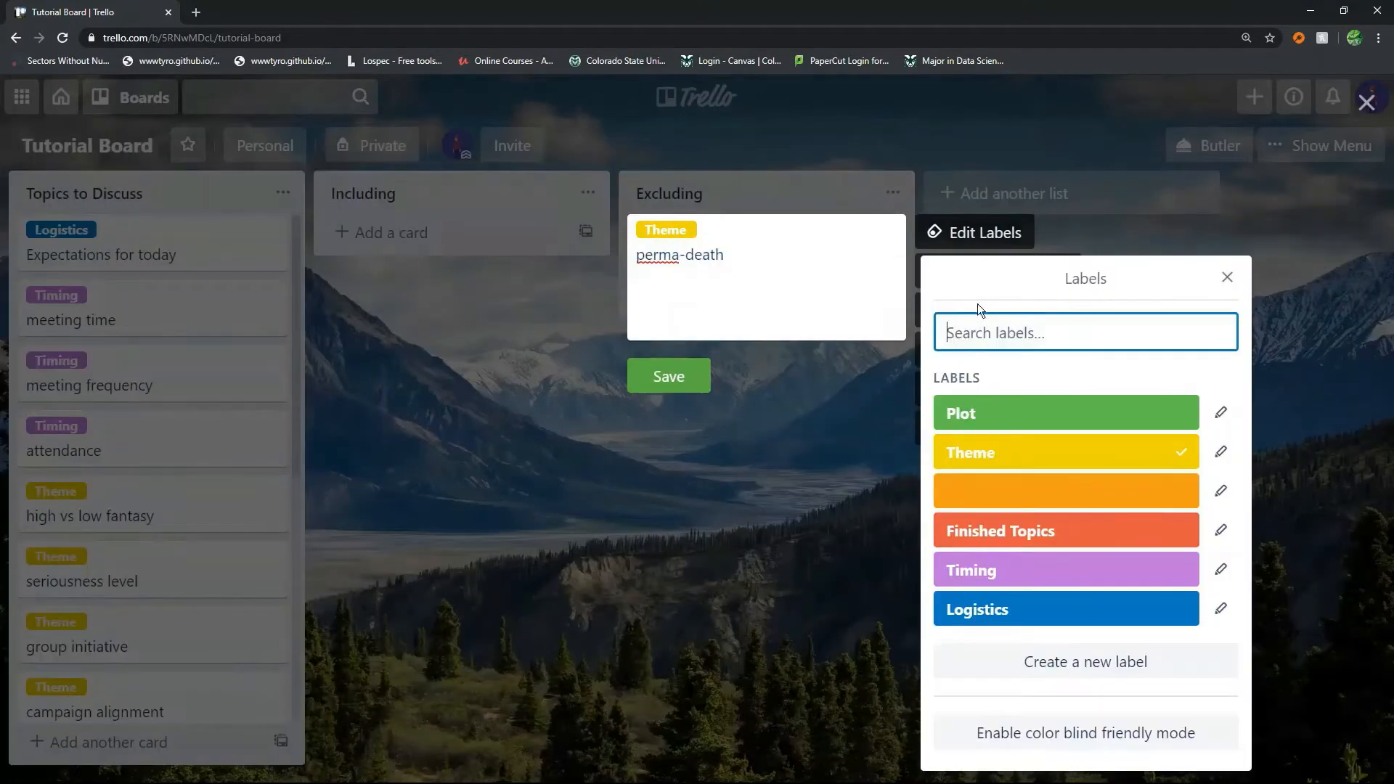
{"action": "left_click", "coordinate": [1044, 530]}
{"action": "left_click", "coordinate": [829, 520]}
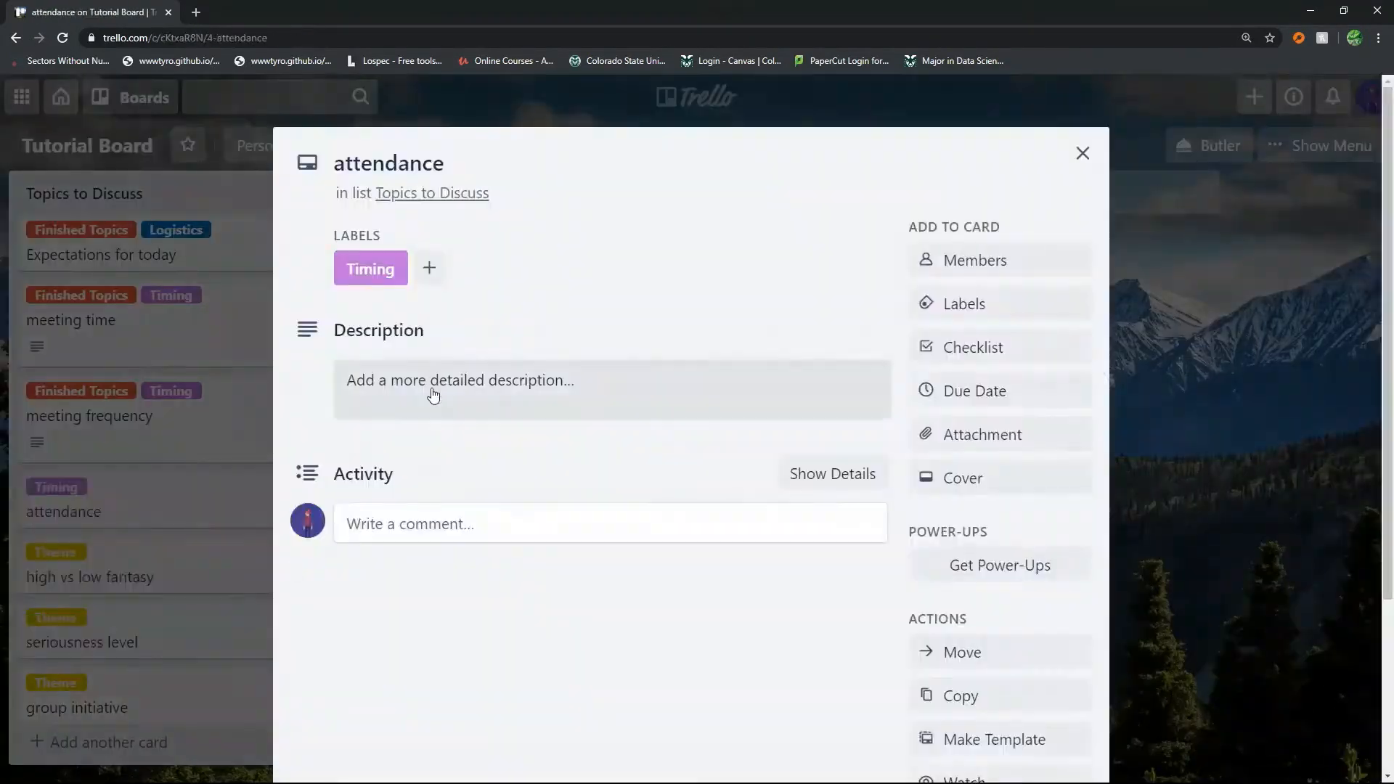
Begin a card description with "only play if at least"
{"action": "left_click", "coordinate": [432, 392]}
{"action": "type", "text": "only play if at least"}
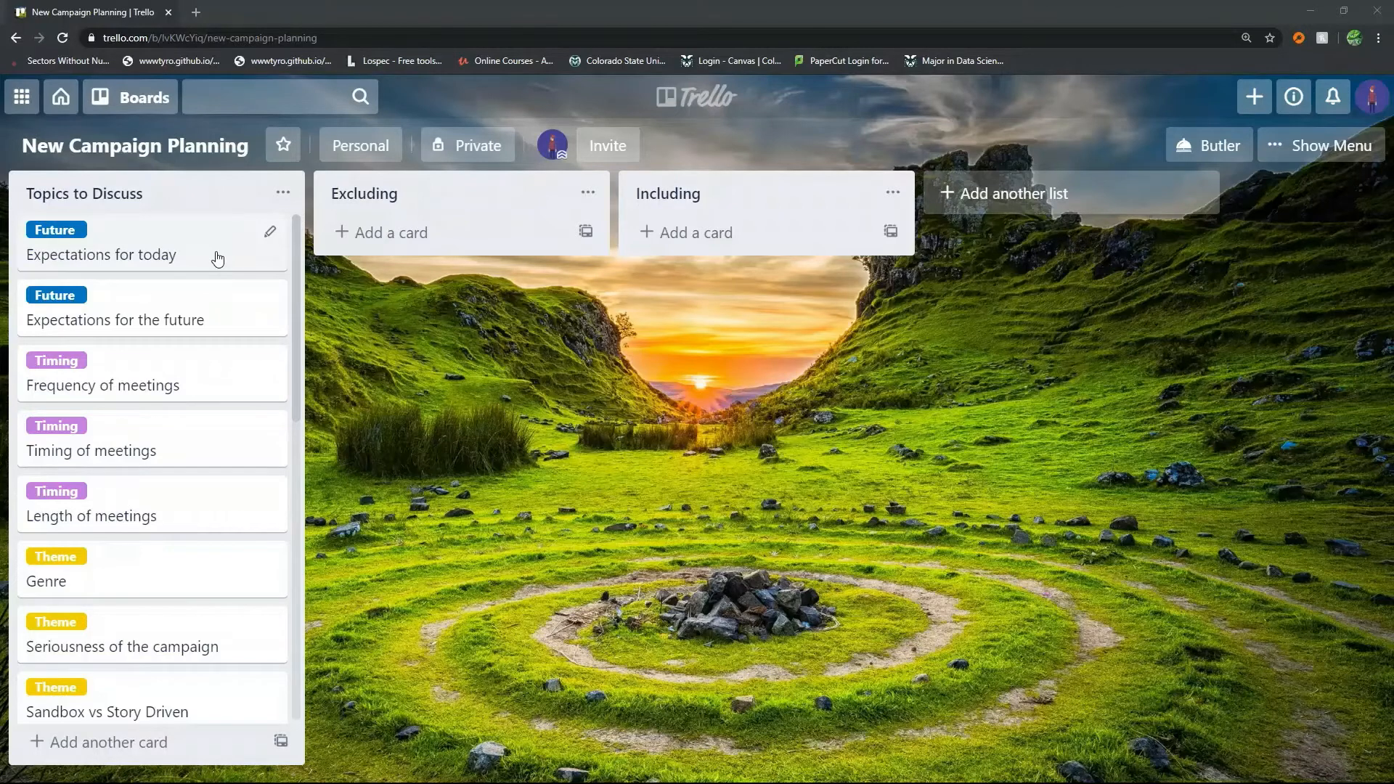
On the New Campaign Planning board, review the topics and mark Expectations for today with the Finished Topics label
{"action": "scroll", "coordinate": [221, 291], "scroll_direction": "down", "scroll_amount": 5}
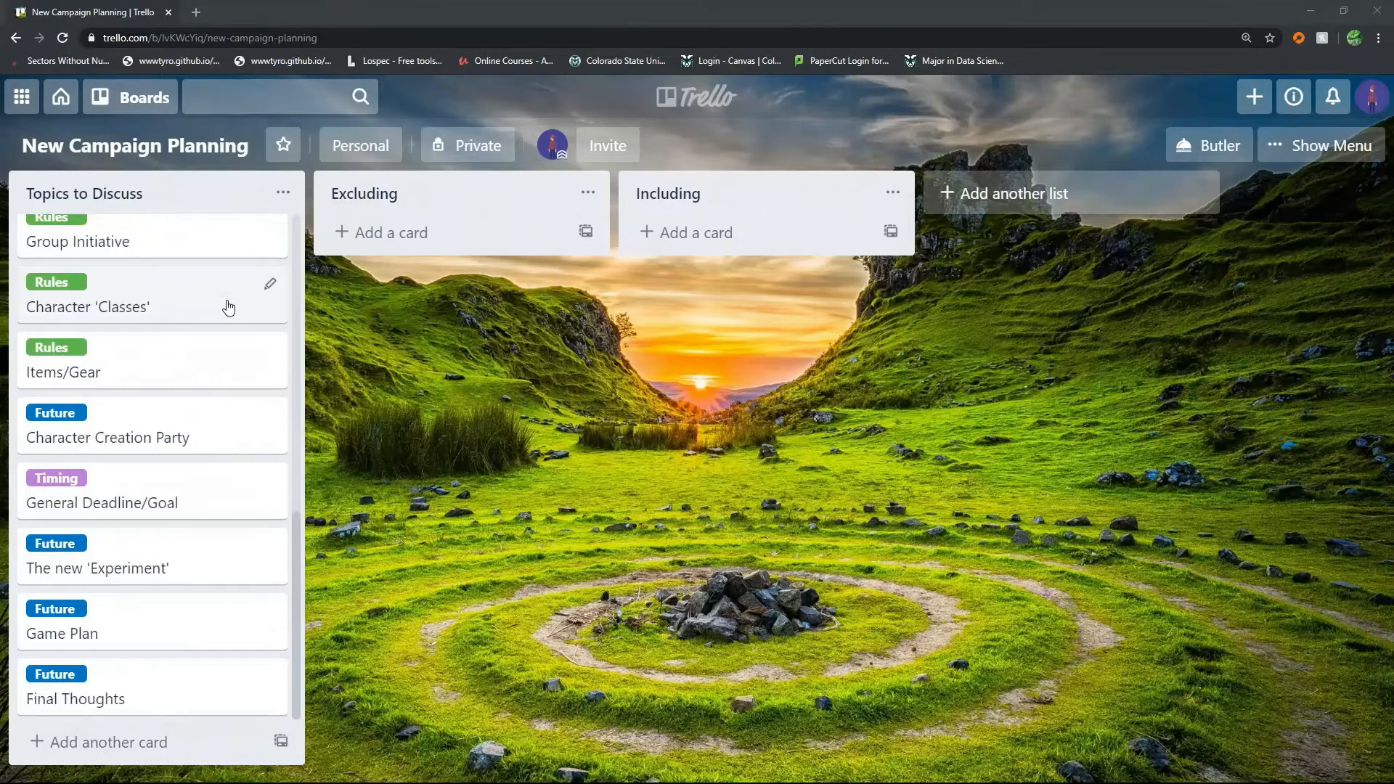
{"action": "scroll", "coordinate": [268, 625], "scroll_direction": "up", "scroll_amount": 10}
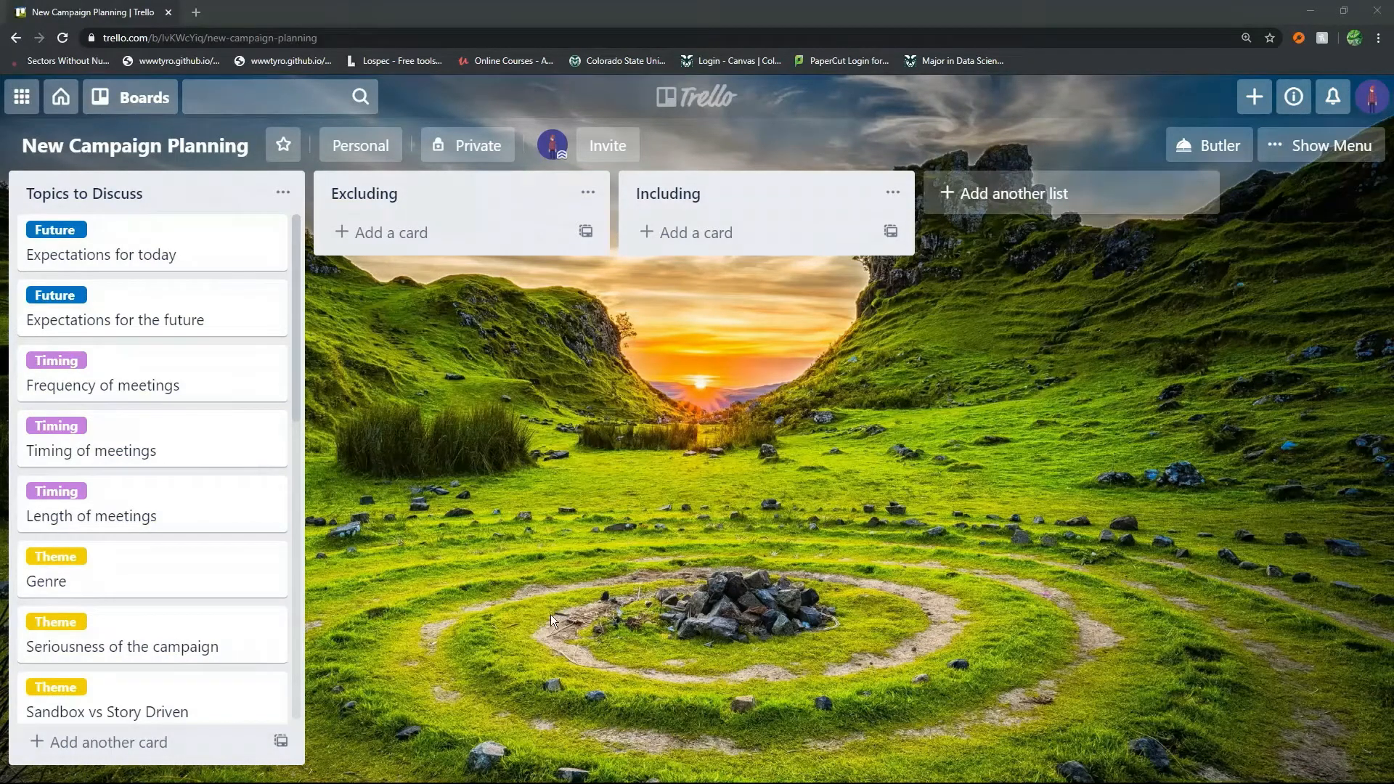
{"action": "left_click", "coordinate": [275, 231]}
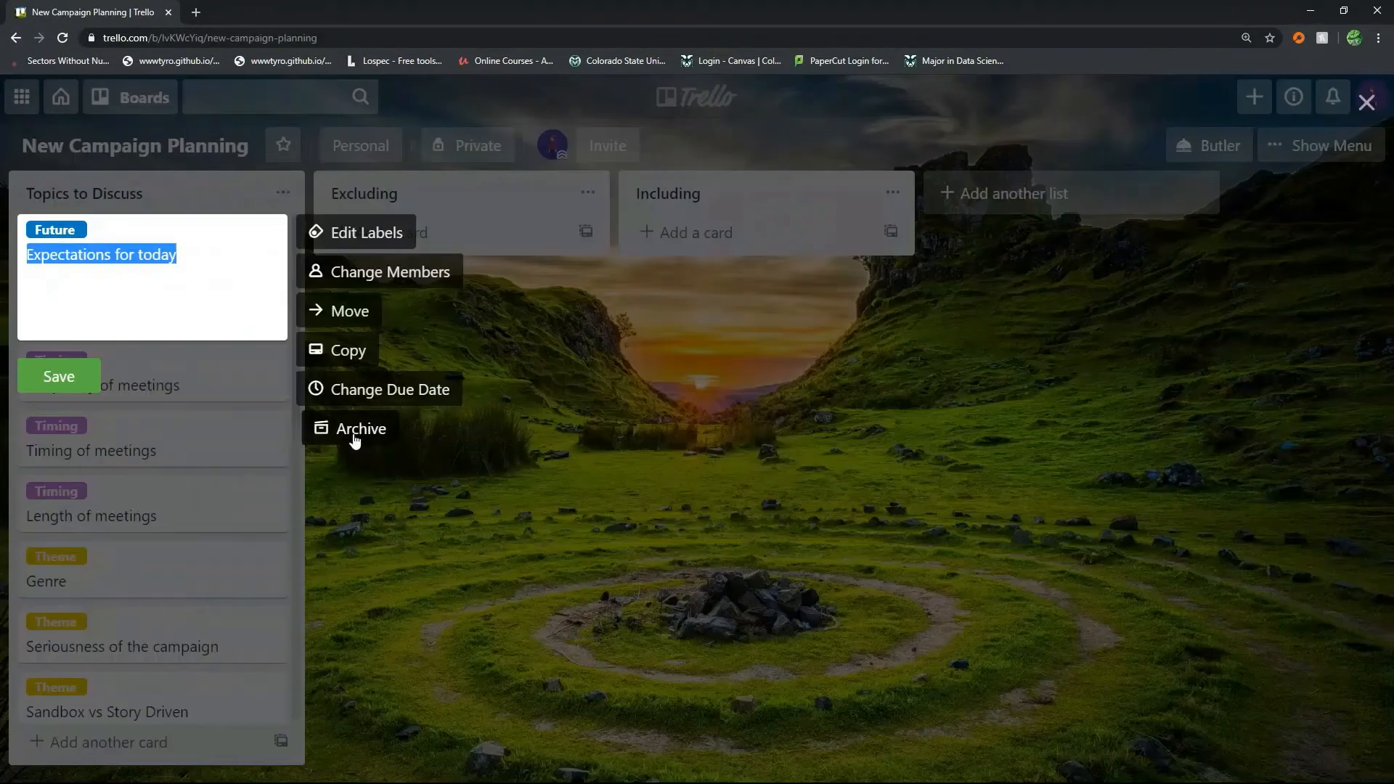
{"action": "left_click", "coordinate": [359, 233]}
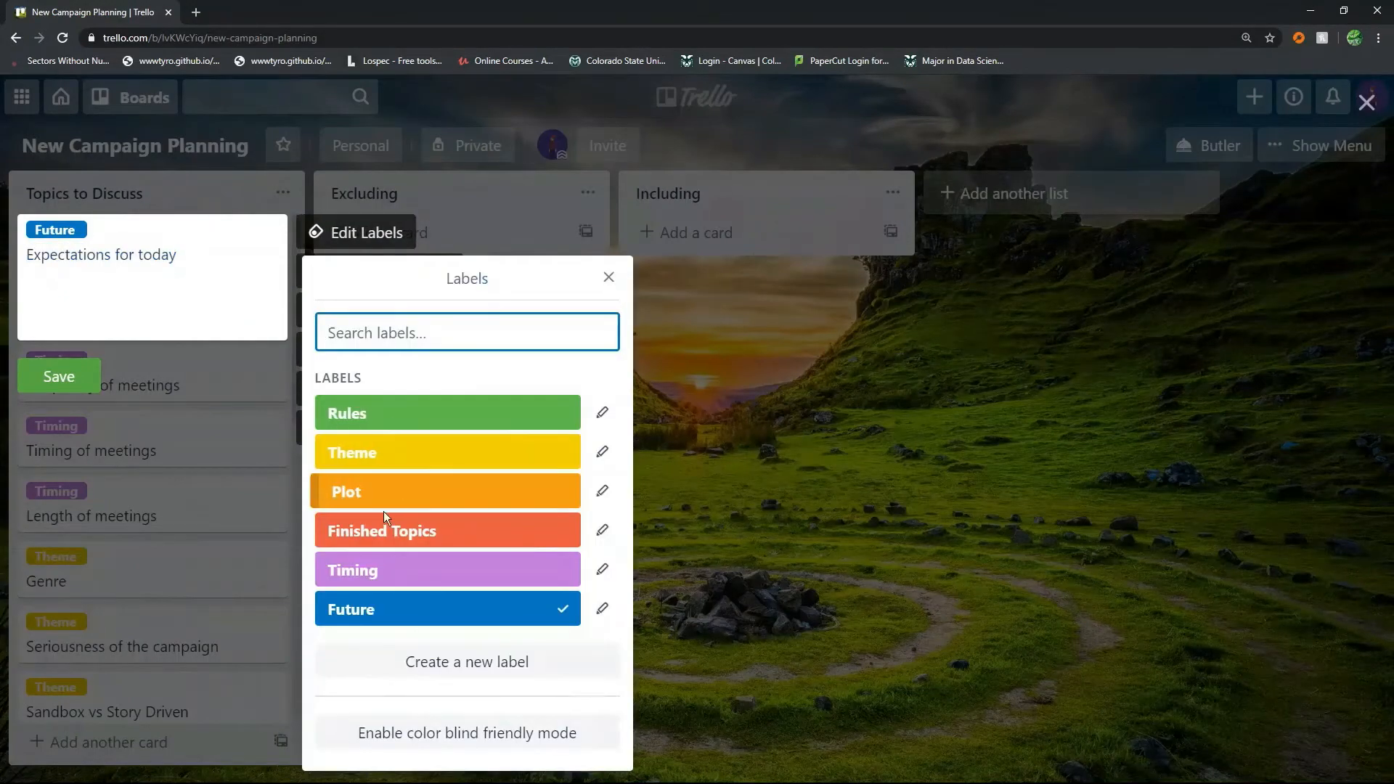
{"action": "left_click", "coordinate": [382, 534]}
{"action": "key", "text": "Escape"}
{"action": "key", "text": "Escape"}
Add the Finished Topics label to the Expectations for the future card
{"action": "left_click", "coordinate": [273, 297]}
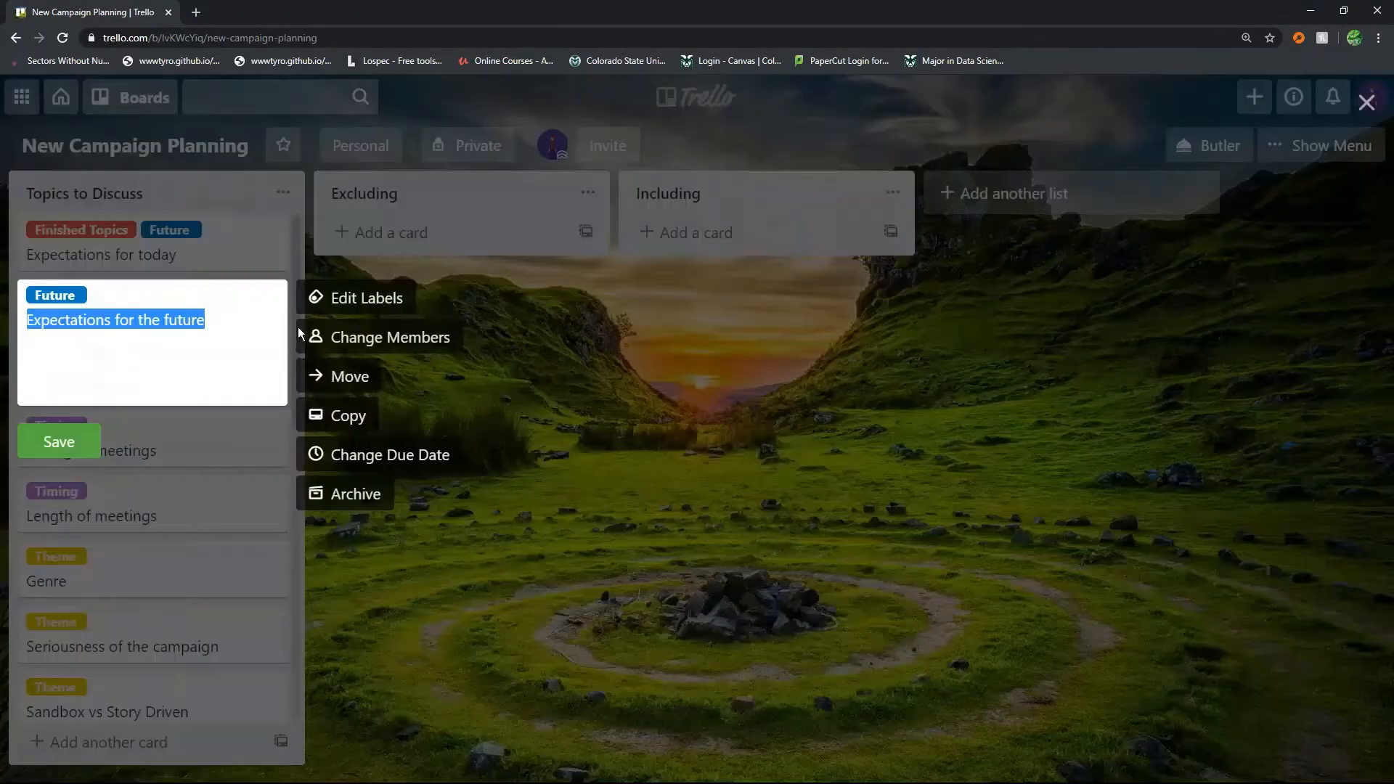
{"action": "key", "text": "Escape"}
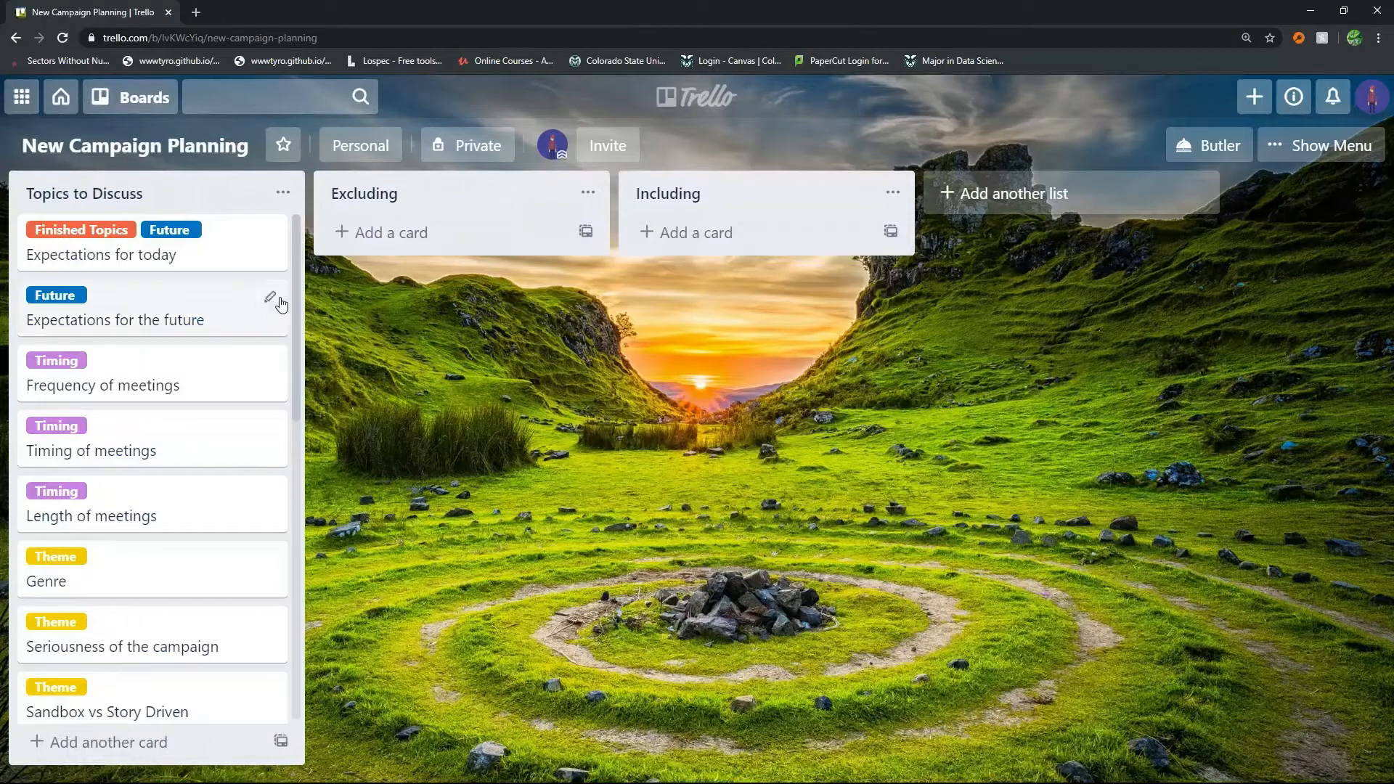
{"action": "left_click", "coordinate": [267, 298]}
{"action": "left_click", "coordinate": [360, 298]}
{"action": "left_click", "coordinate": [364, 398]}
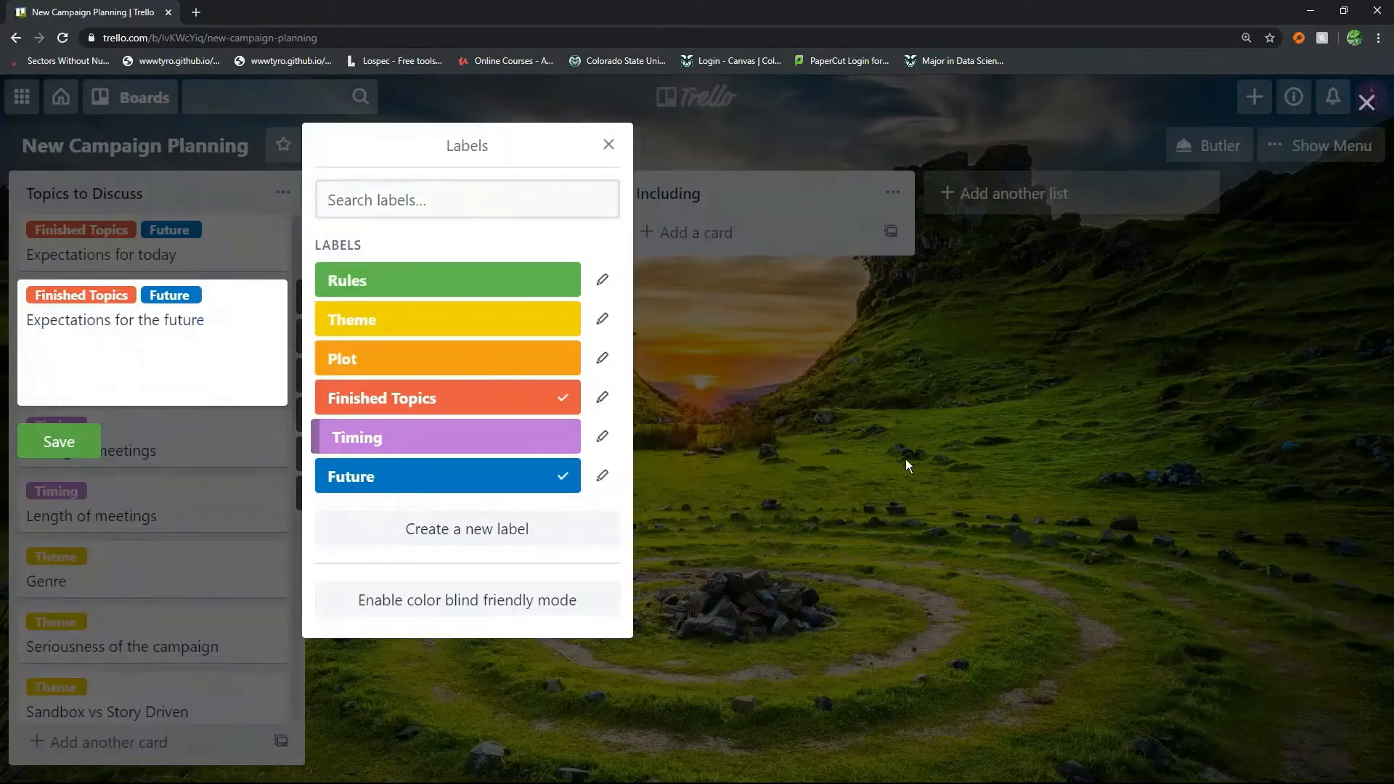
{"action": "key", "text": "Escape"}
{"action": "key", "text": "Escape"}
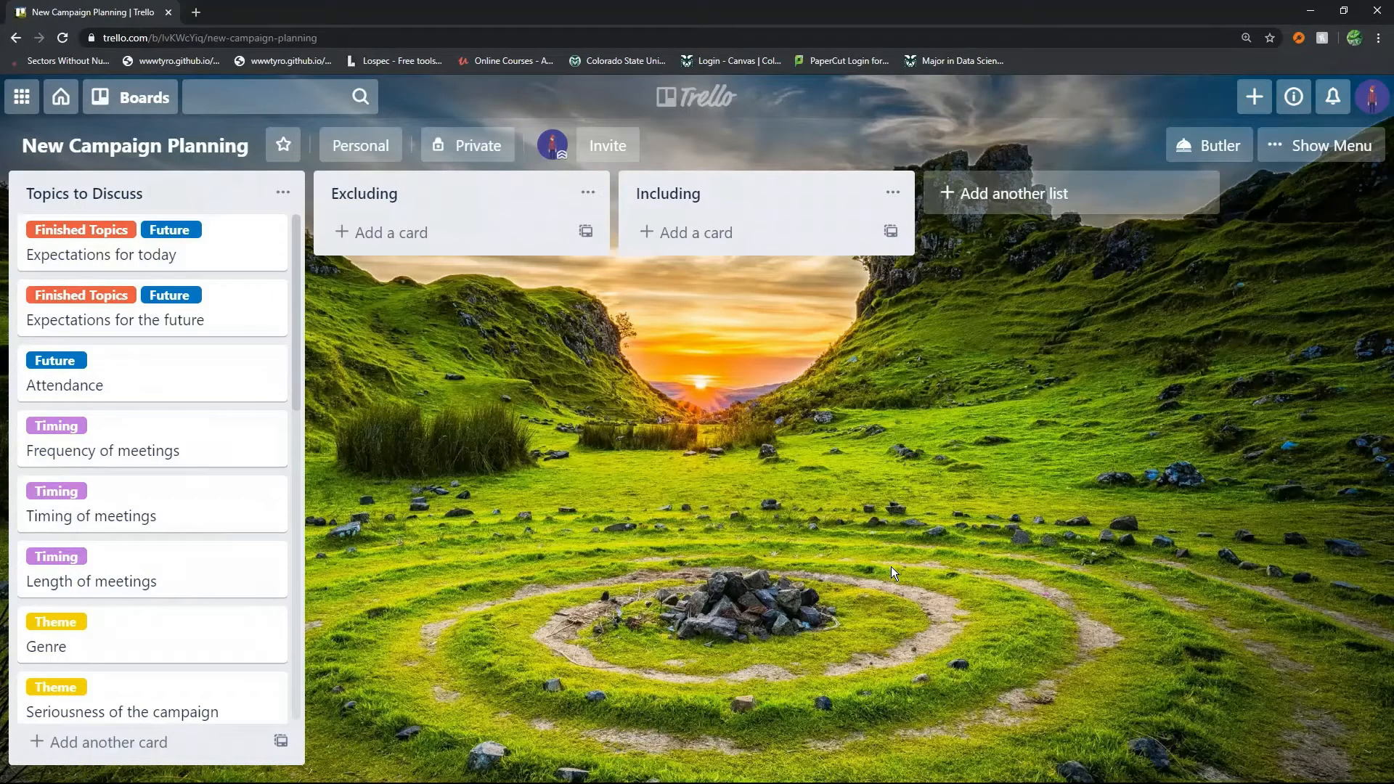
Give the Attendance card the description "No meetings unless everyone is there." and save it
{"action": "left_click", "coordinate": [280, 364]}
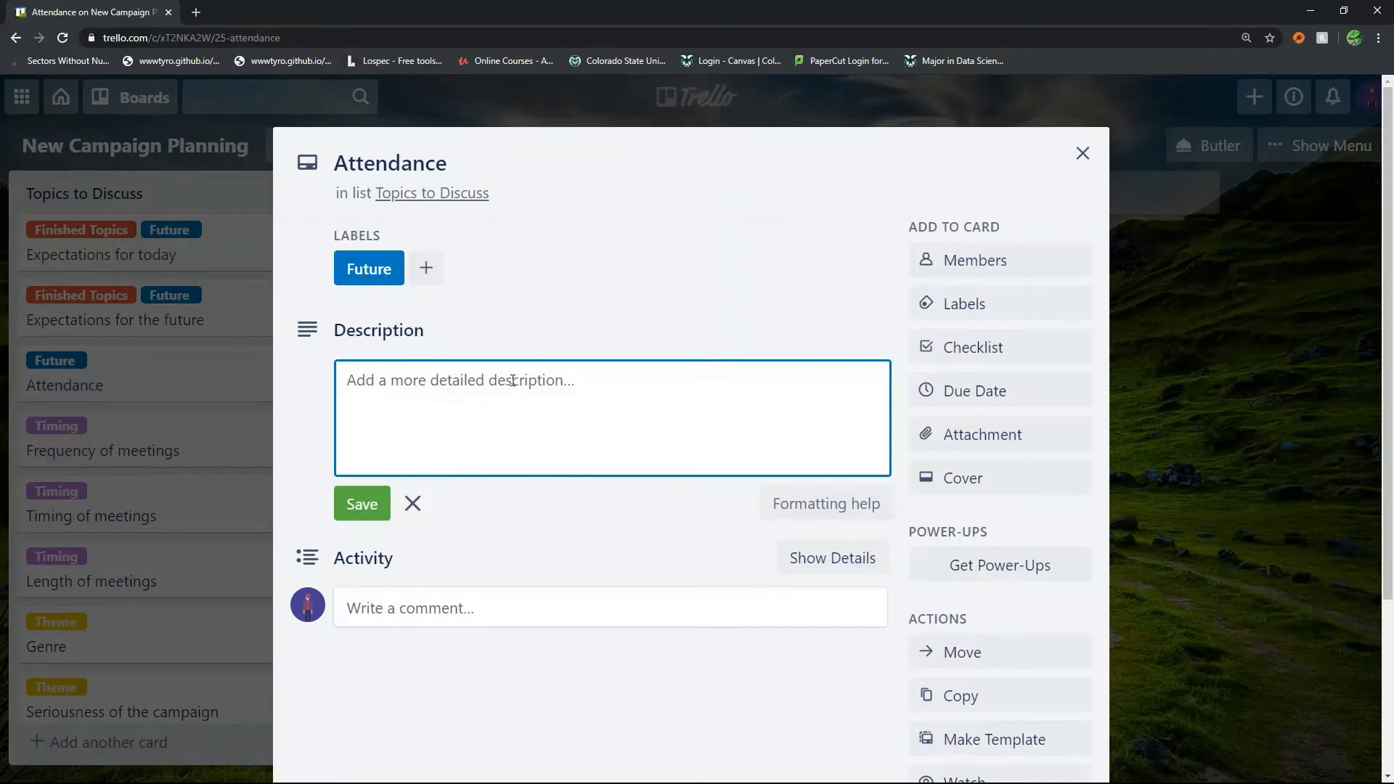
{"action": "type", "text": "No meetings"}
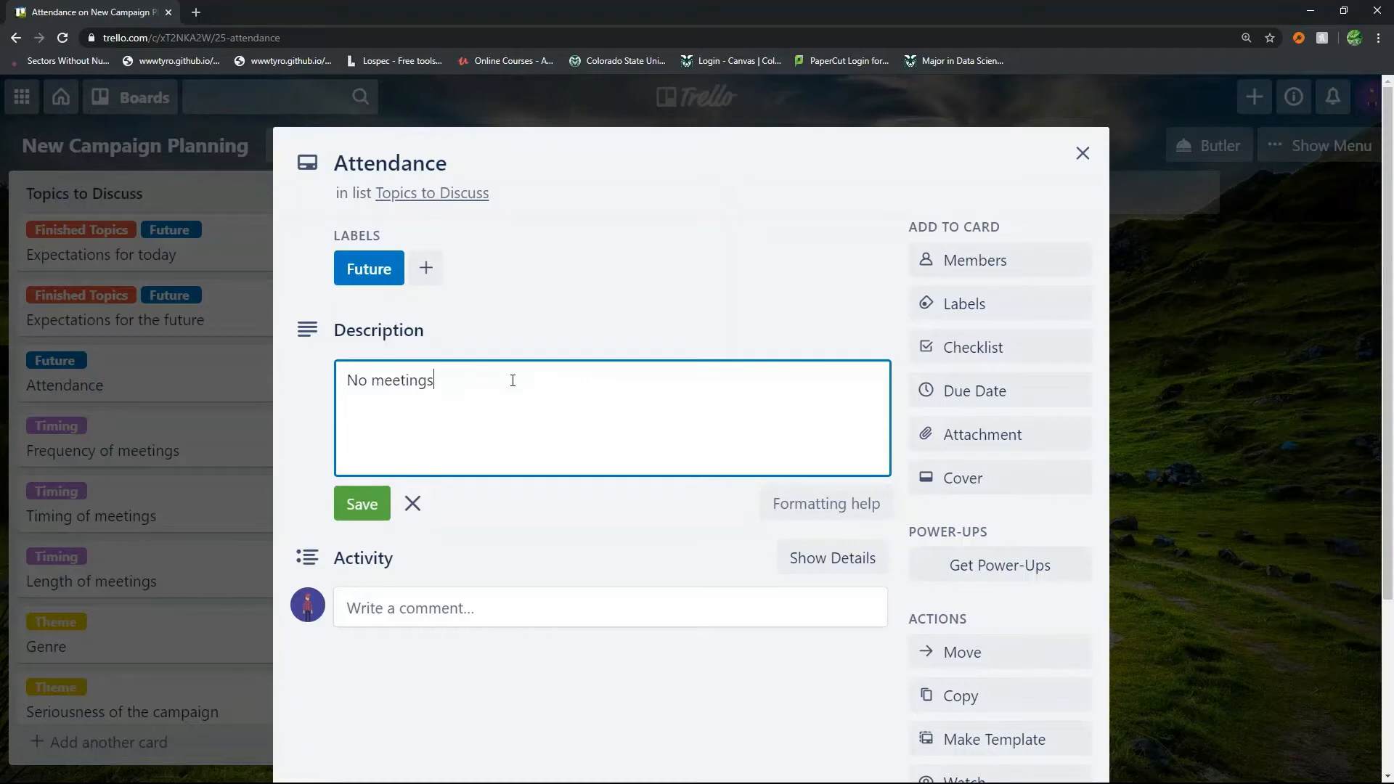
{"action": "type", "text": " unless everyone is there."}
{"action": "left_click", "coordinate": [360, 512]}
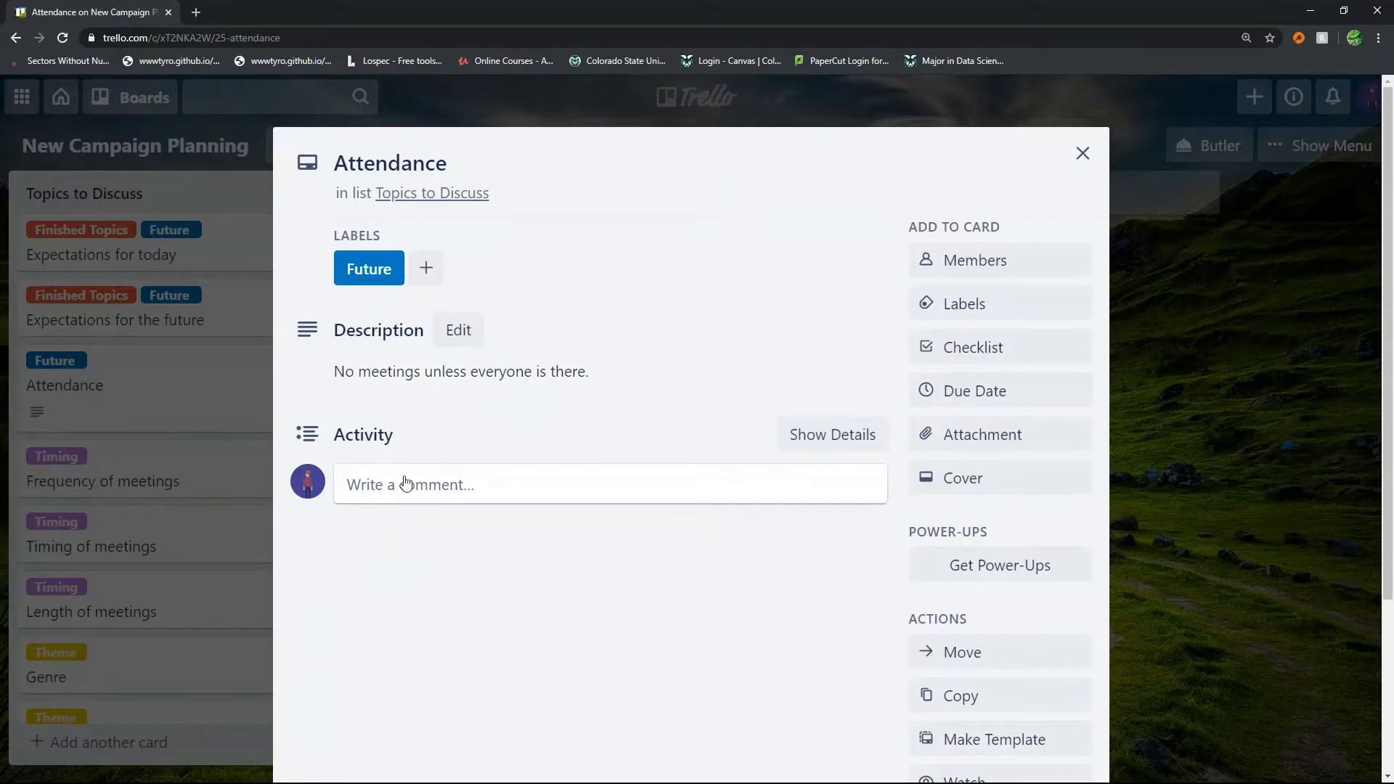
{"action": "left_click", "coordinate": [174, 508]}
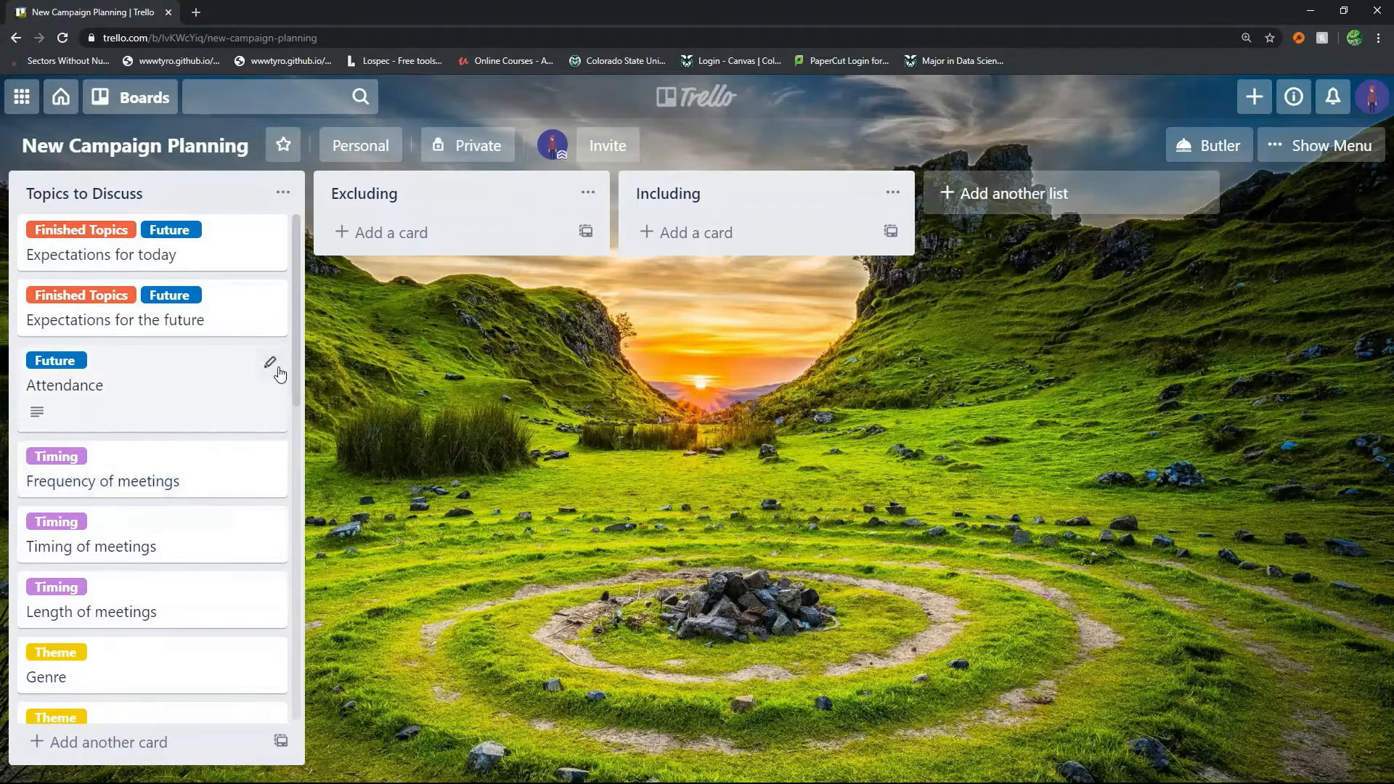
Add a second line, "Backup meetings", to the Attendance card's description, save it and close the card
{"action": "left_click", "coordinate": [270, 364]}
{"action": "left_click", "coordinate": [186, 441]}
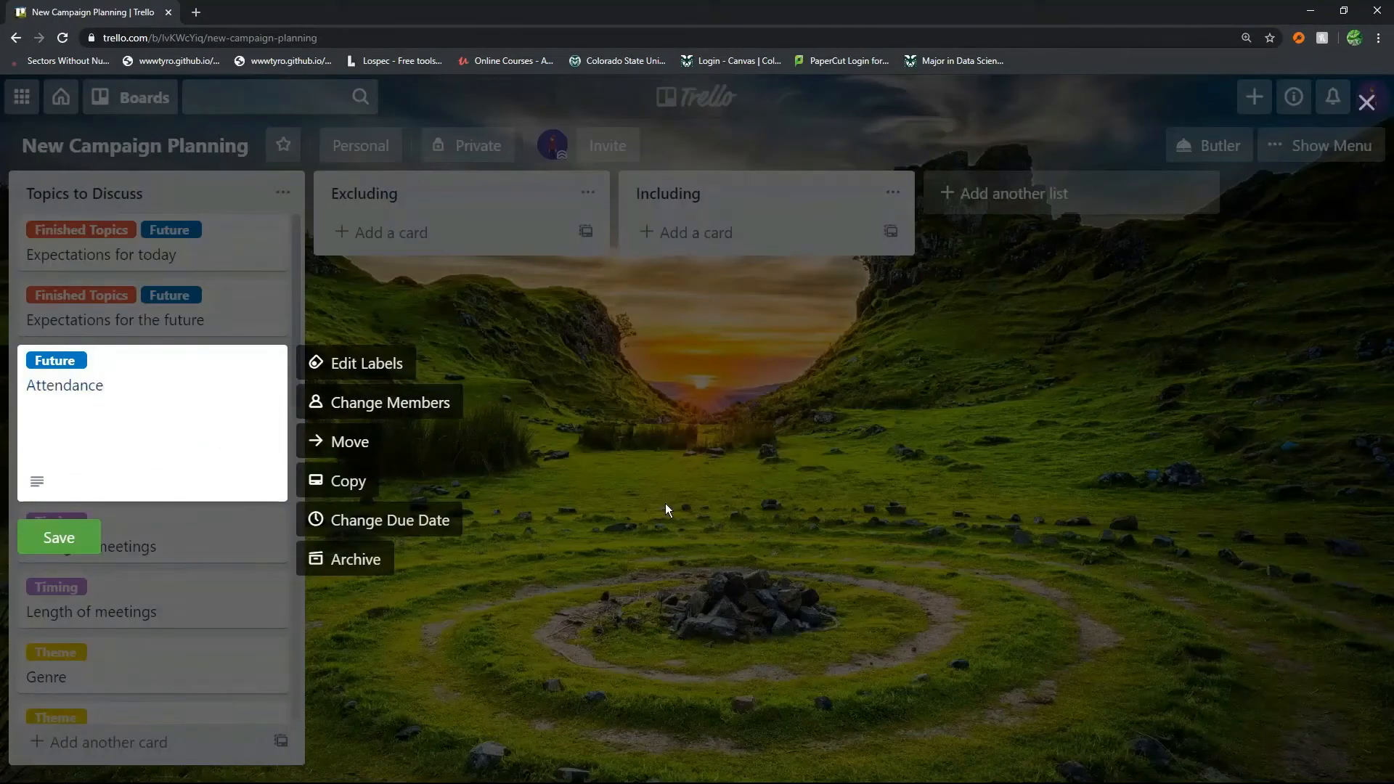
{"action": "left_click", "coordinate": [449, 483]}
{"action": "left_click", "coordinate": [187, 439]}
{"action": "left_click", "coordinate": [571, 381]}
{"action": "left_click", "coordinate": [623, 396]}
{"action": "type", "text": "Bac"}
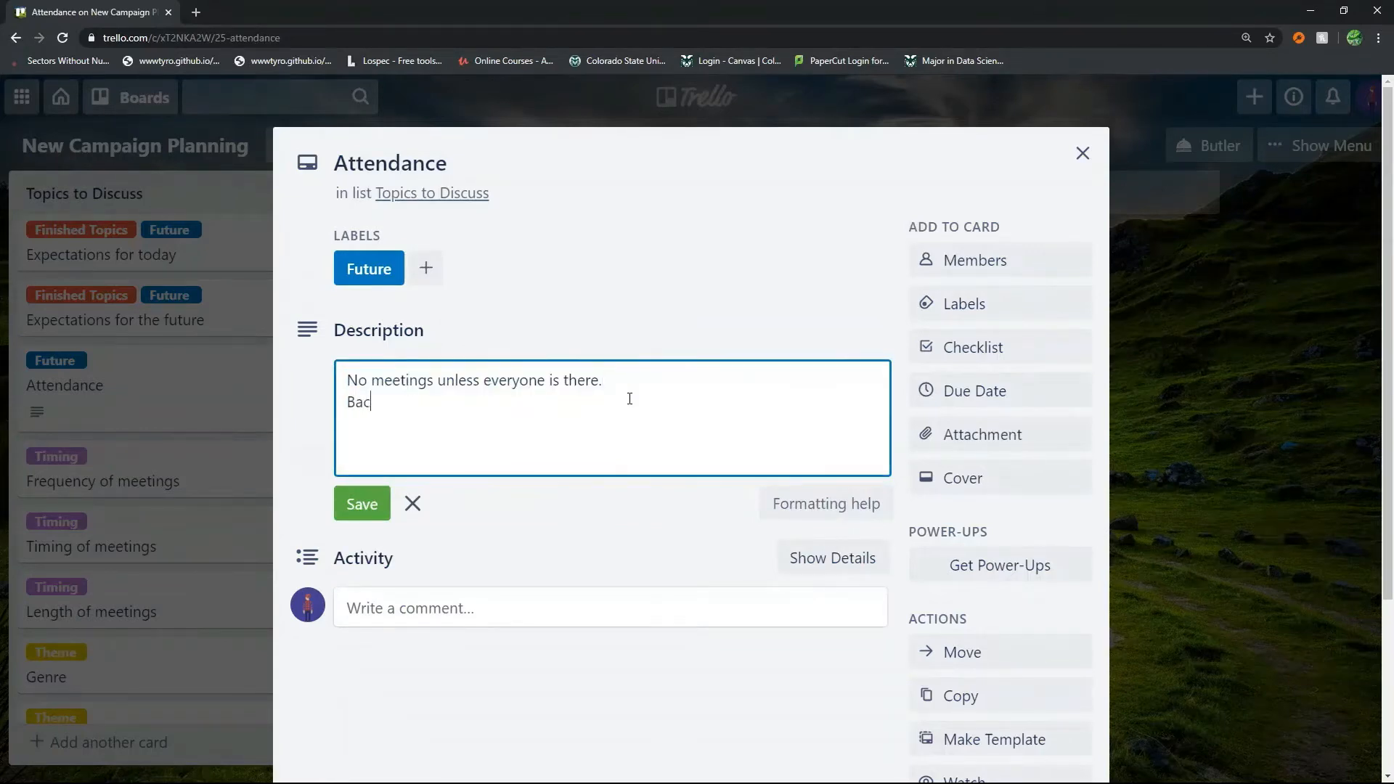
{"action": "type", "text": "kup meetings"}
{"action": "left_click", "coordinate": [358, 506]}
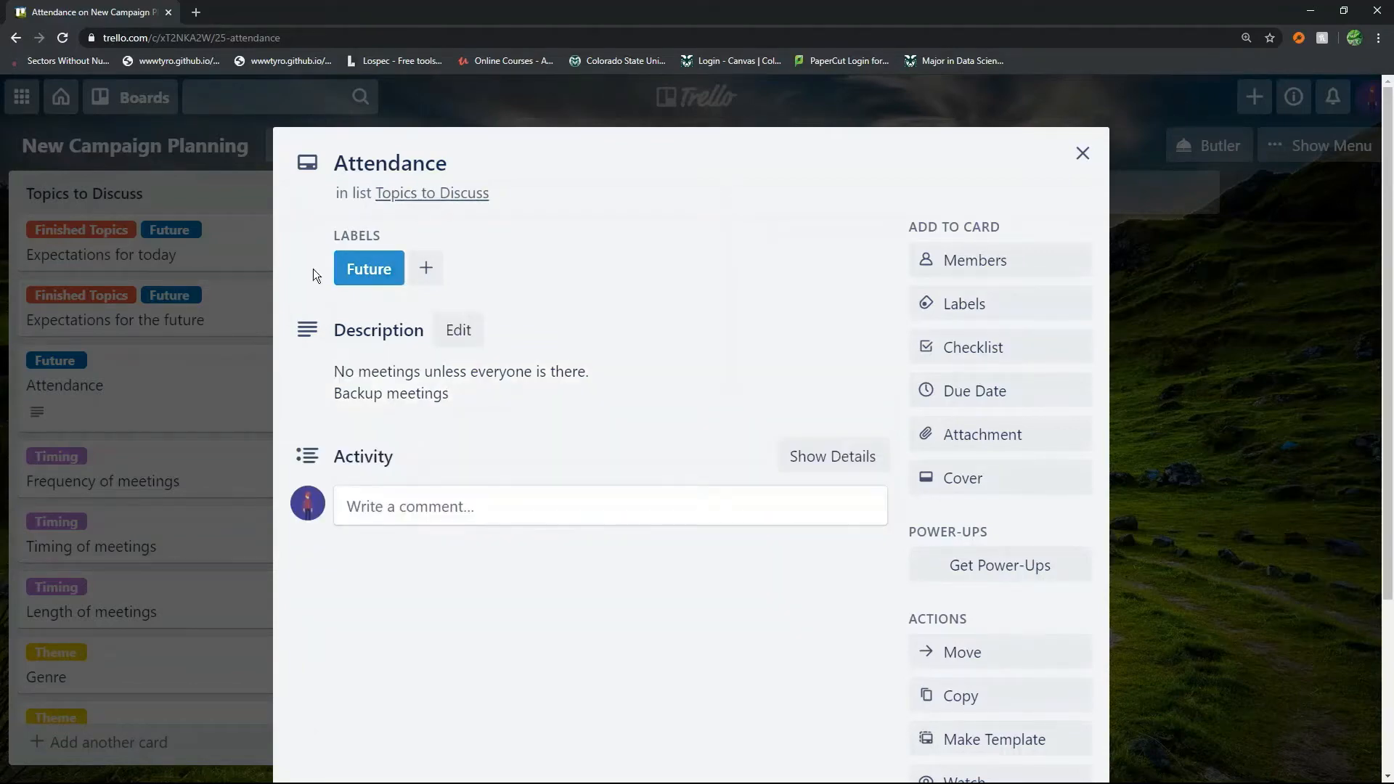
{"action": "left_click", "coordinate": [188, 373]}
Enter "Fantasy?" as the description of the Genre card and leave the editor
{"action": "left_click", "coordinate": [446, 377]}
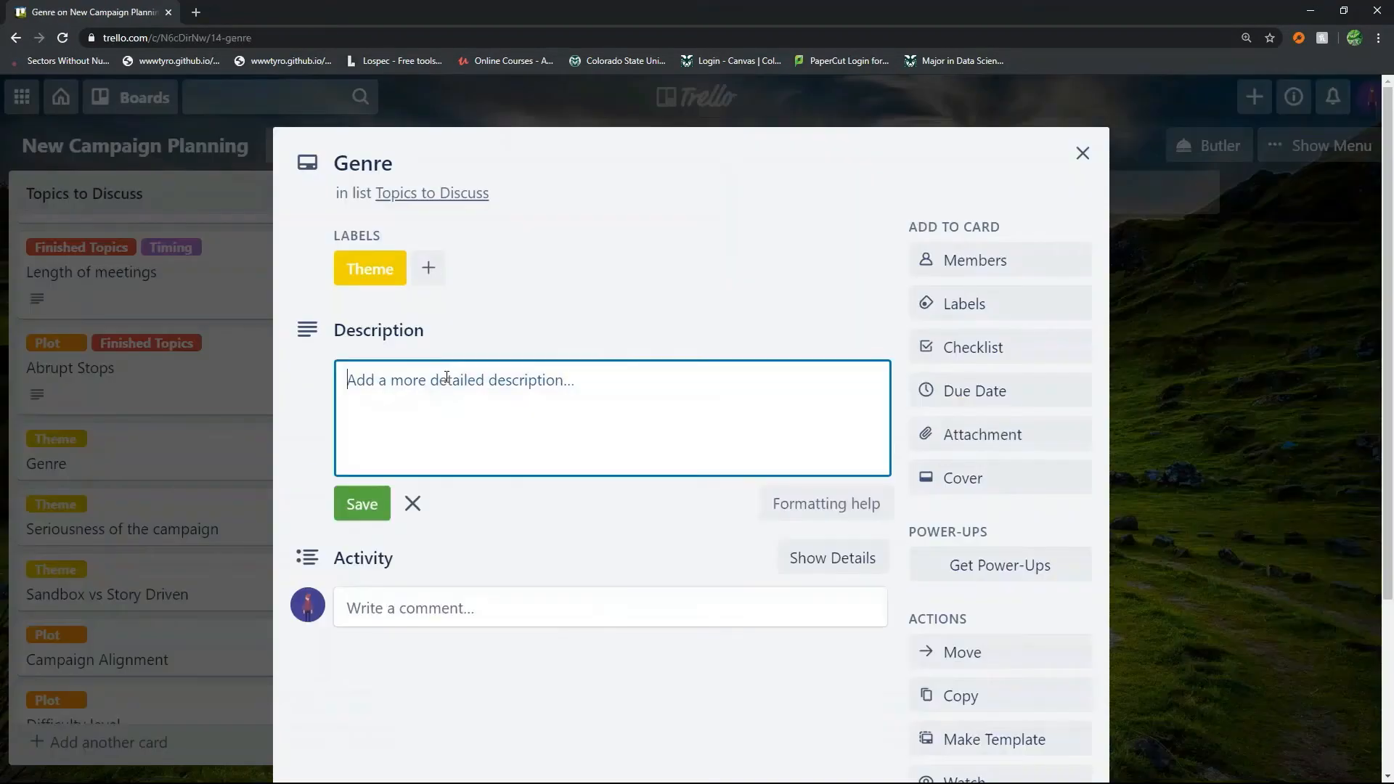
{"action": "type", "text": "Fantasy?"}
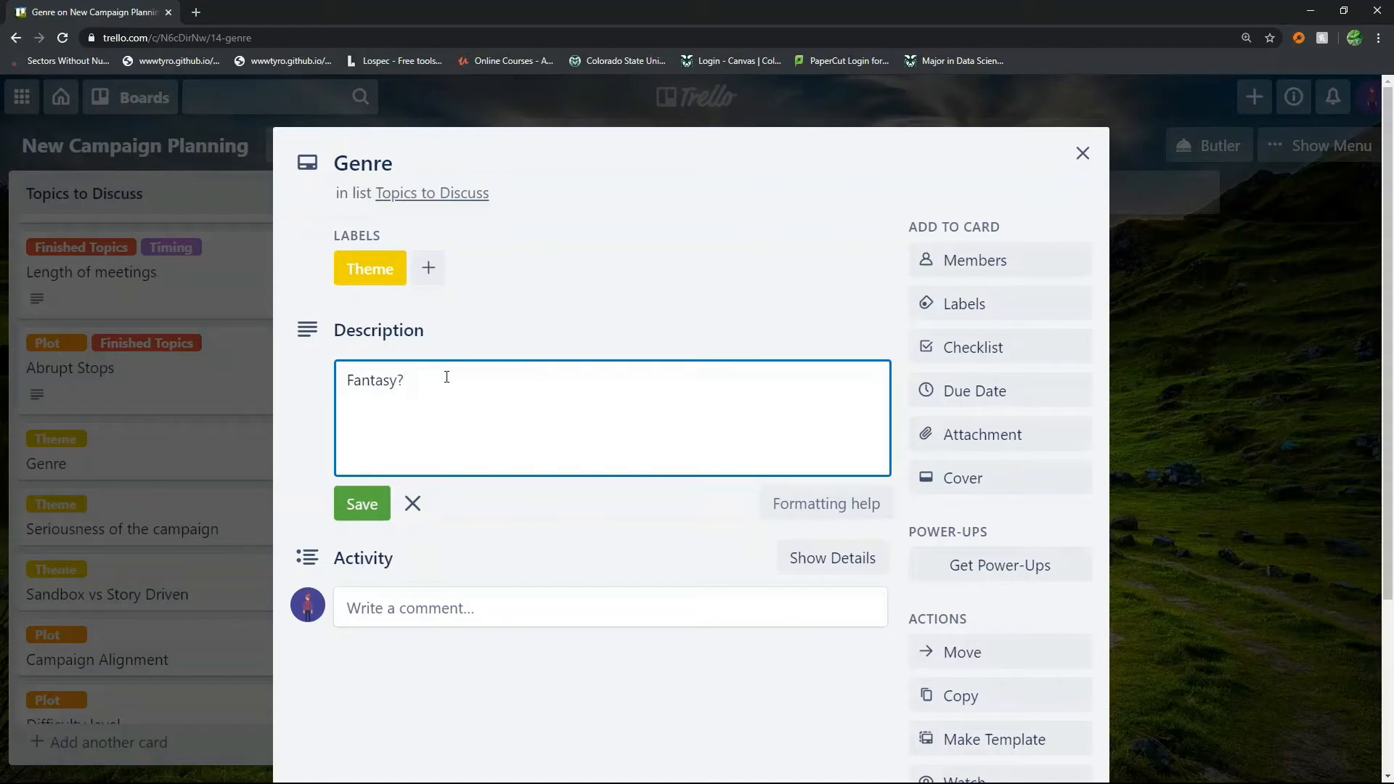
{"action": "key", "text": "Escape"}
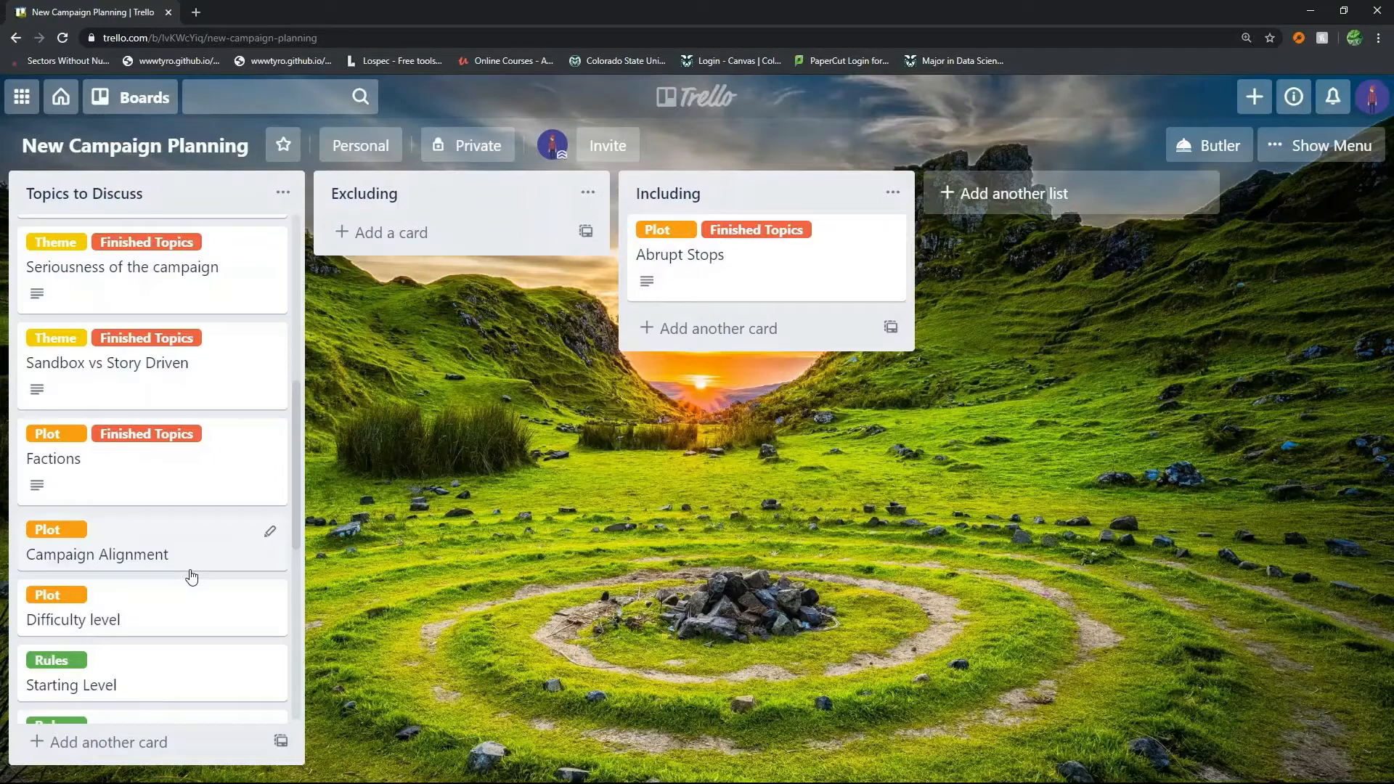
Enter "Neutral" in the Campaign Alignment card's description and begin the Starting Level card's description with "Start a"
{"action": "left_click", "coordinate": [185, 548]}
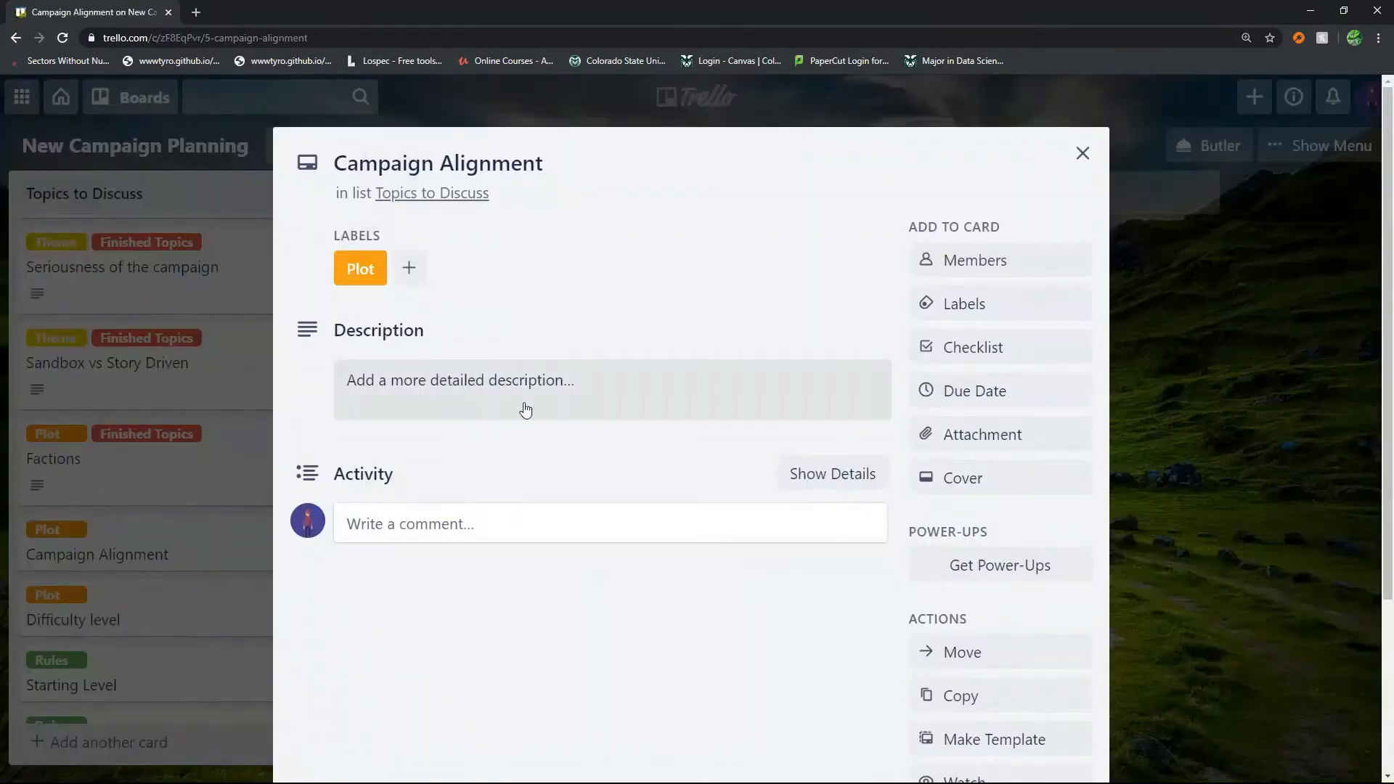
{"action": "left_click", "coordinate": [523, 404]}
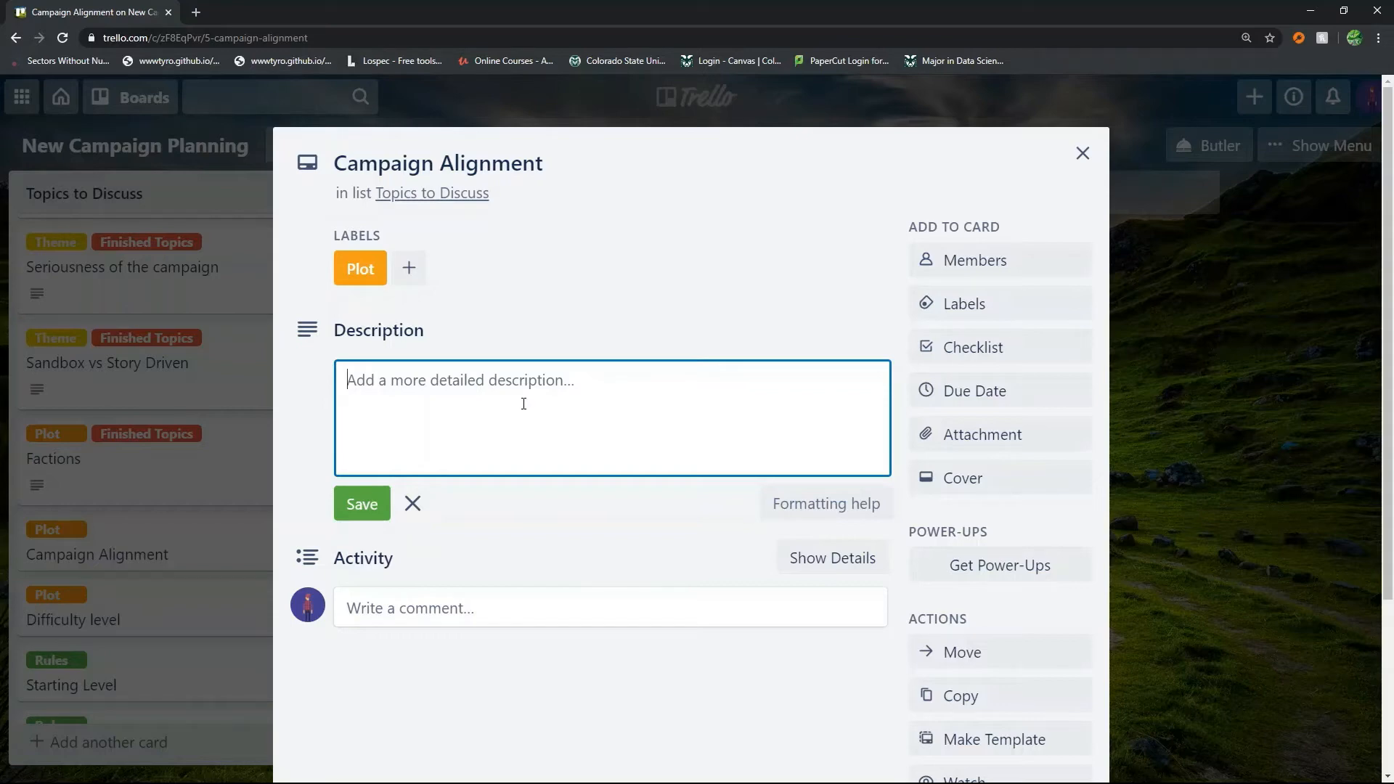
{"action": "type", "text": "Neutral"}
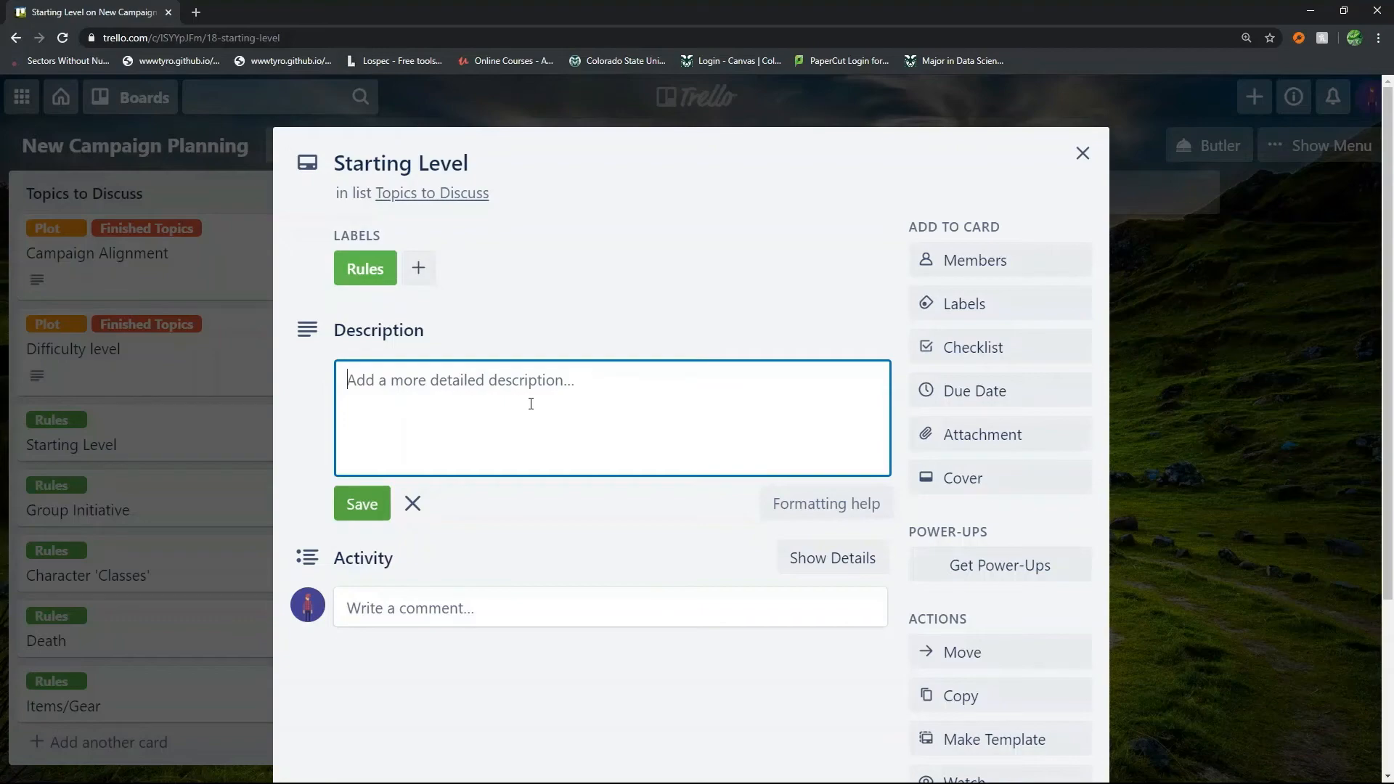
{"action": "type", "text": "Start a"}
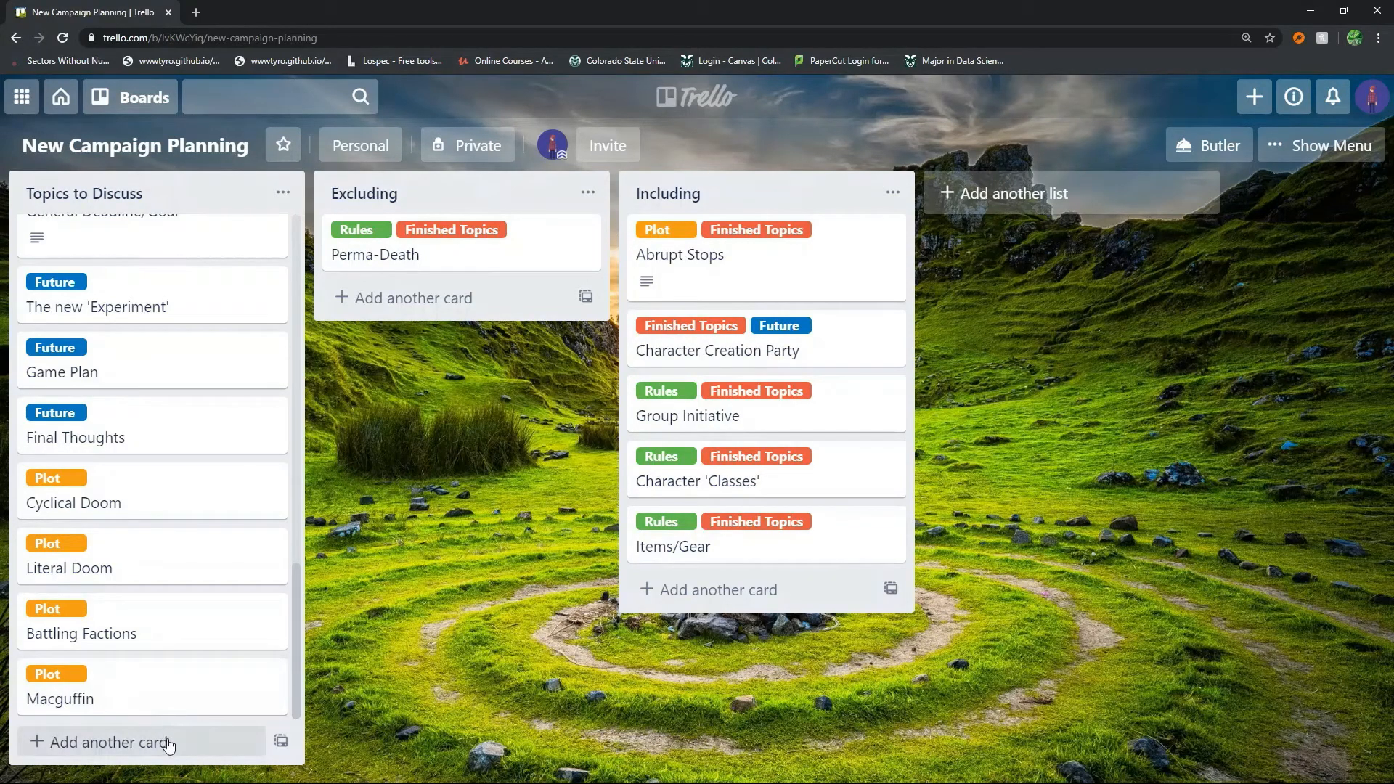
Add a card titled "Procrastinating GM" at the end of the Topics to Discuss list
{"action": "left_click", "coordinate": [168, 743]}
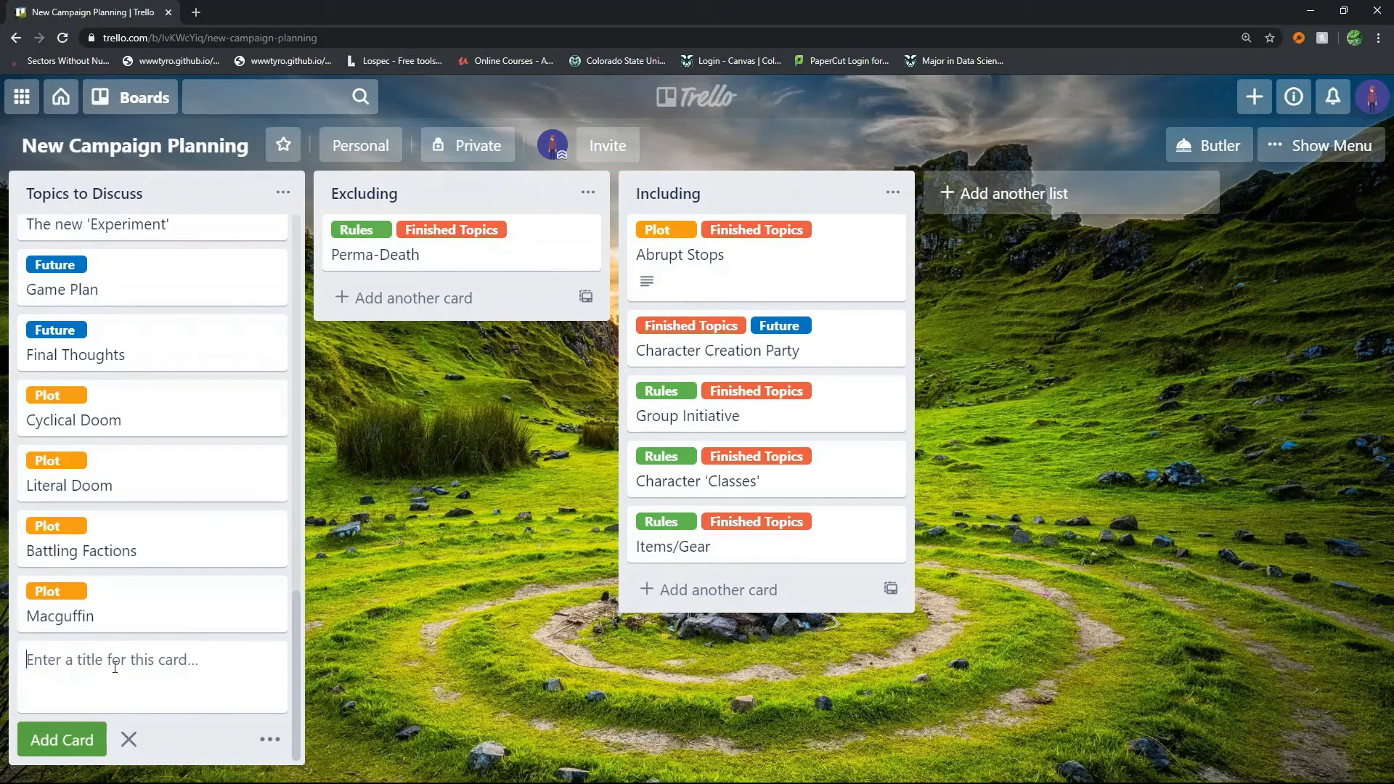
{"action": "type", "text": "Procrastination"}
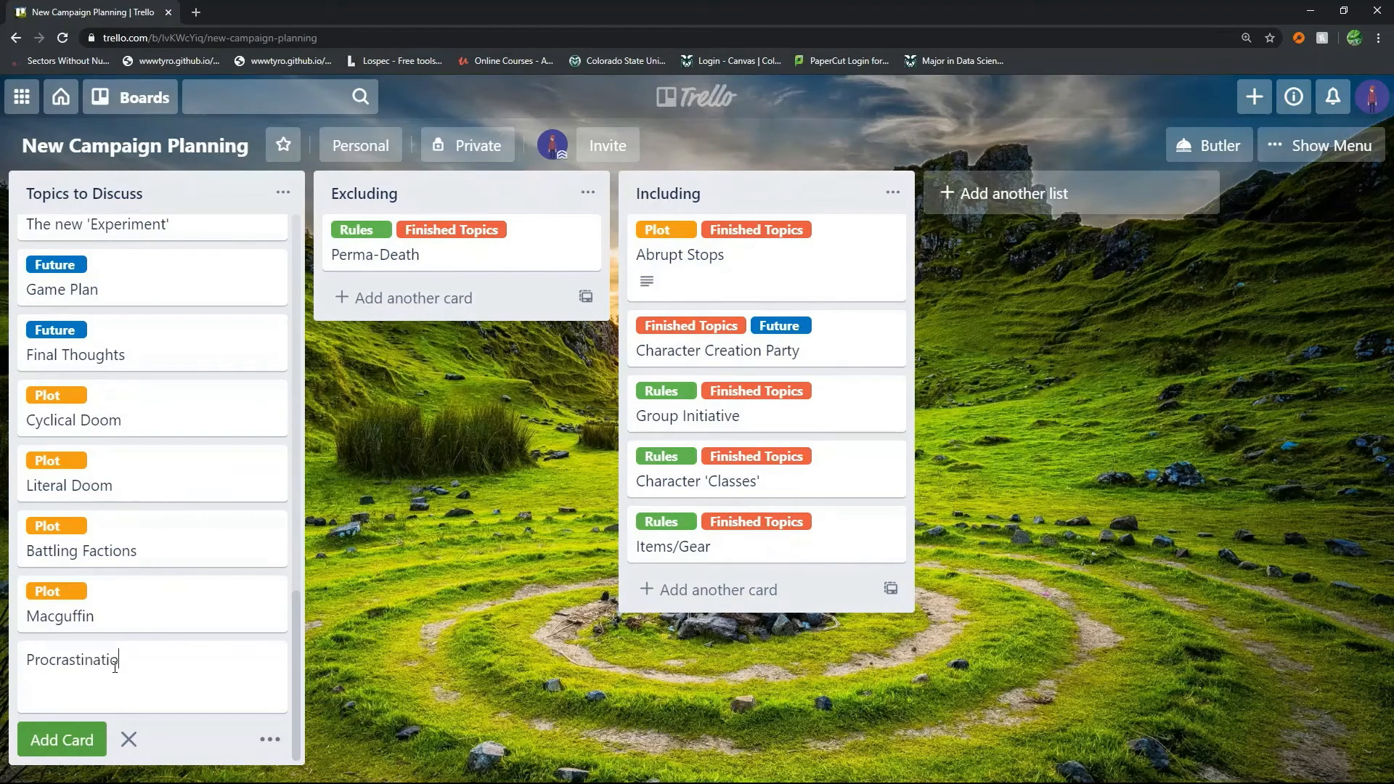
{"action": "key", "text": "BackSpace"}
{"action": "key", "text": "BackSpace"}
{"action": "key", "text": "BackSpace"}
{"action": "key", "text": "BackSpace"}
{"action": "type", "text": "ing GM"}
{"action": "left_click", "coordinate": [495, 648]}
Open the label choices for the Procrastinating GM card
{"action": "left_click", "coordinate": [271, 698]}
{"action": "left_click", "coordinate": [341, 563]}
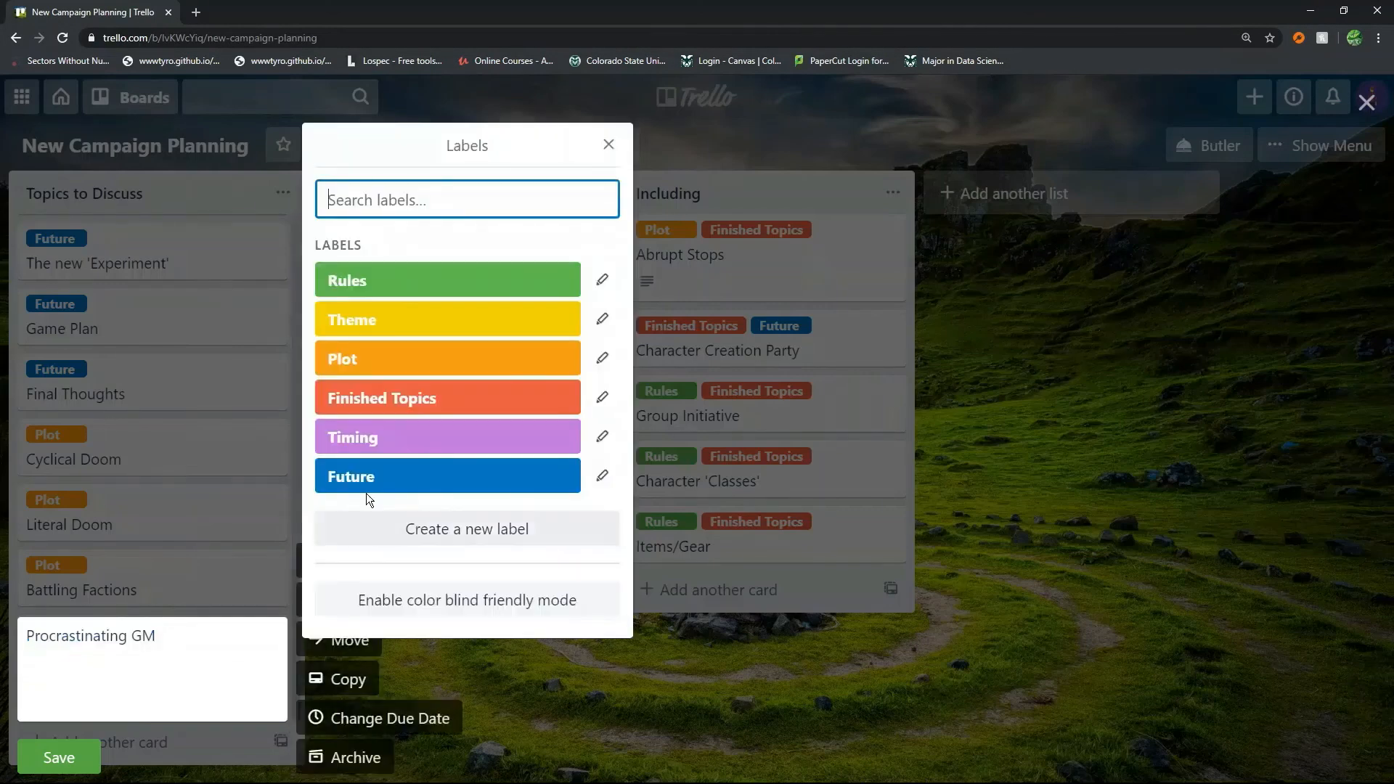